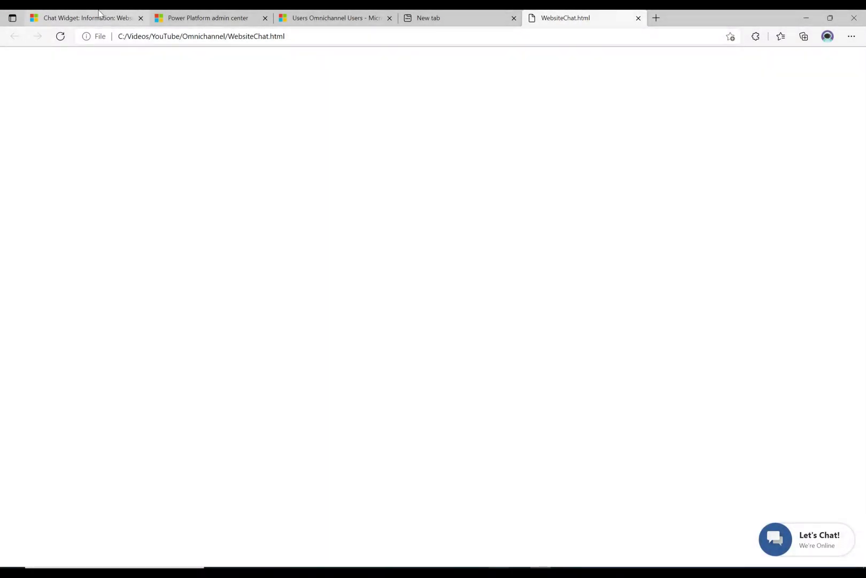
From the Chat Widget page, launch the Omnichannel for Customer Service app via the app switcher.
click(99, 12)
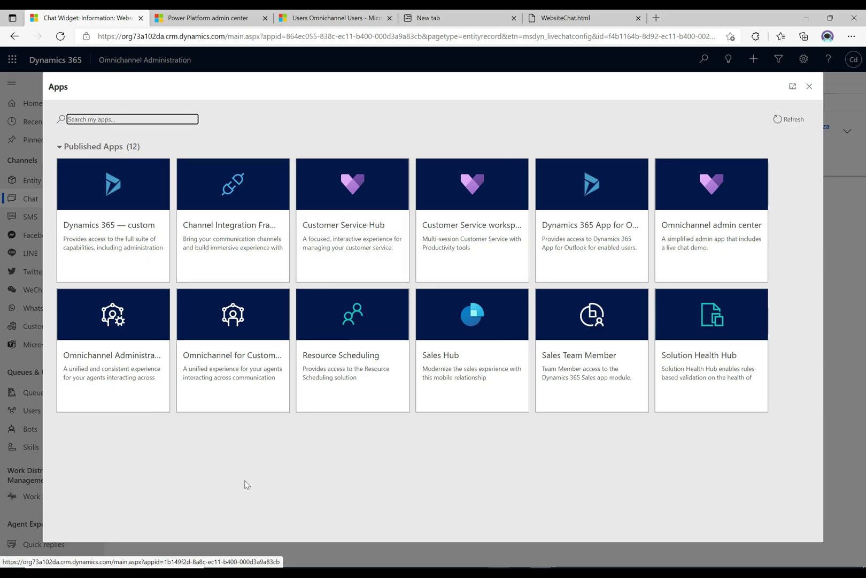
click(262, 357)
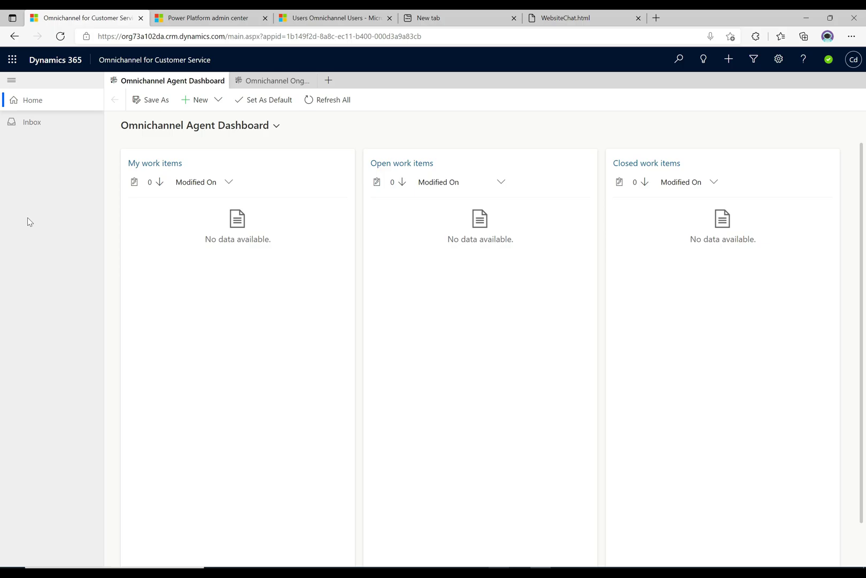
Browse the inbox cases and view the 'Milk container is not fitting' case.
click(31, 122)
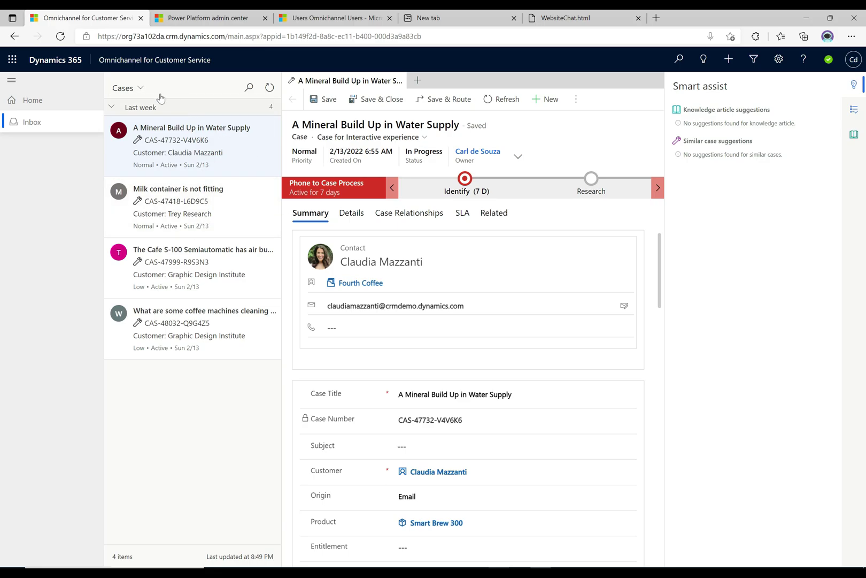
click(141, 88)
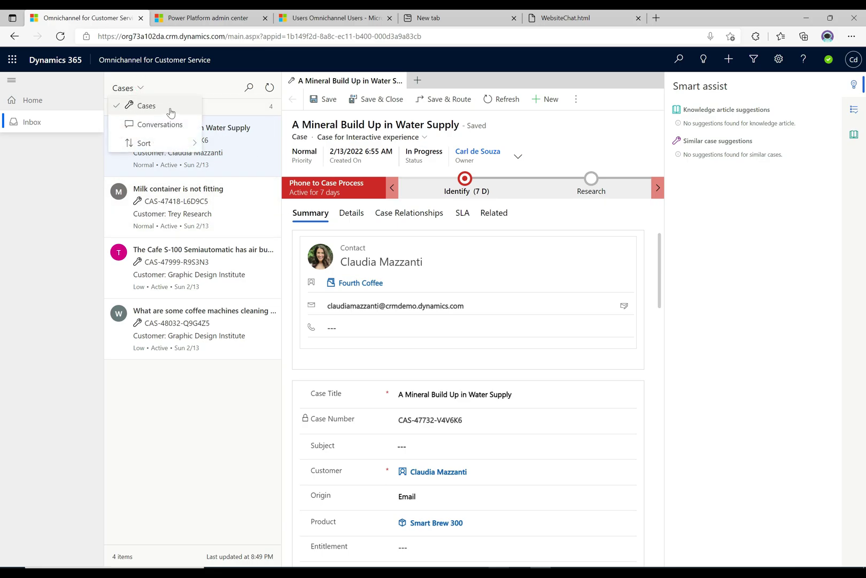
click(142, 87)
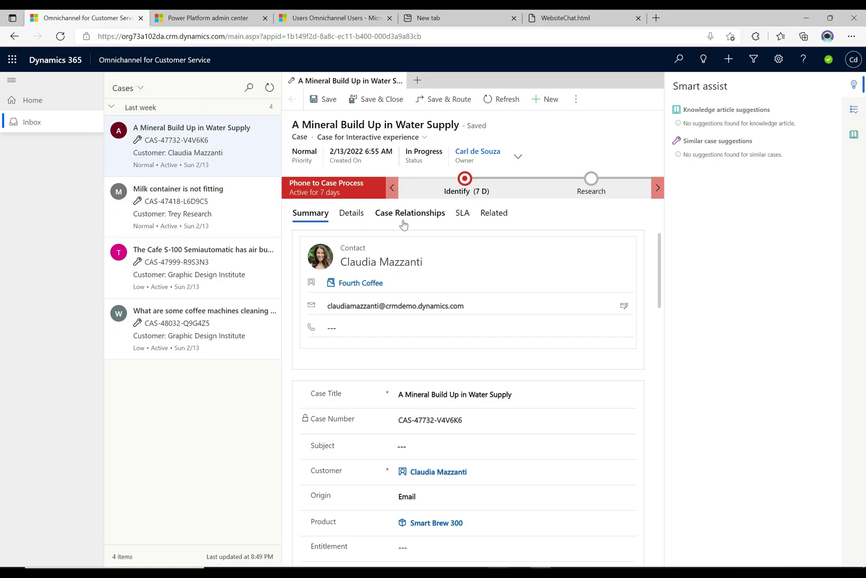
click(167, 214)
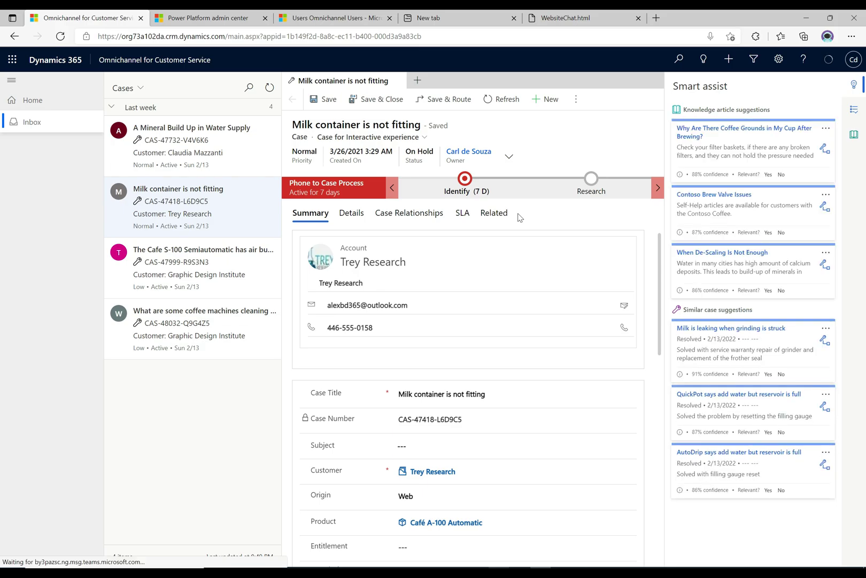
Switch the inbox view to Conversations and back to Cases, then go to a blank browser tab.
click(136, 89)
click(144, 125)
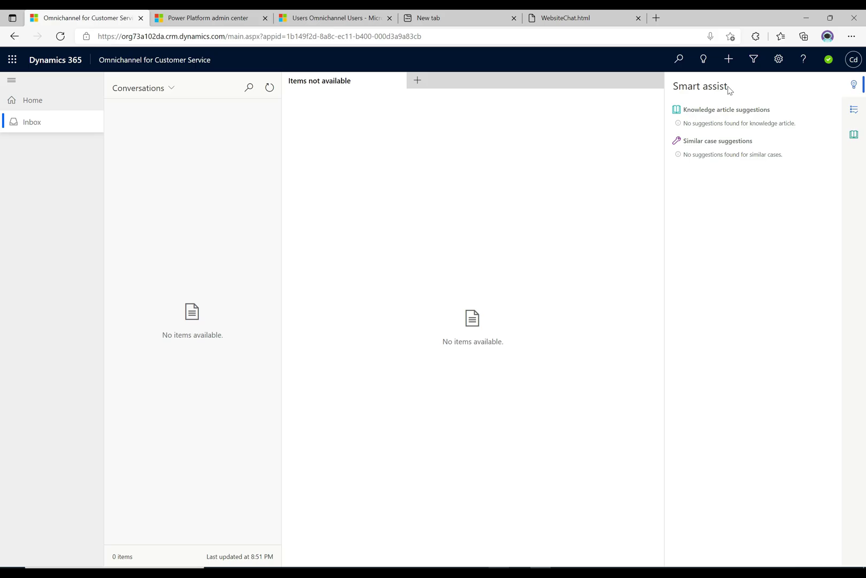
click(171, 88)
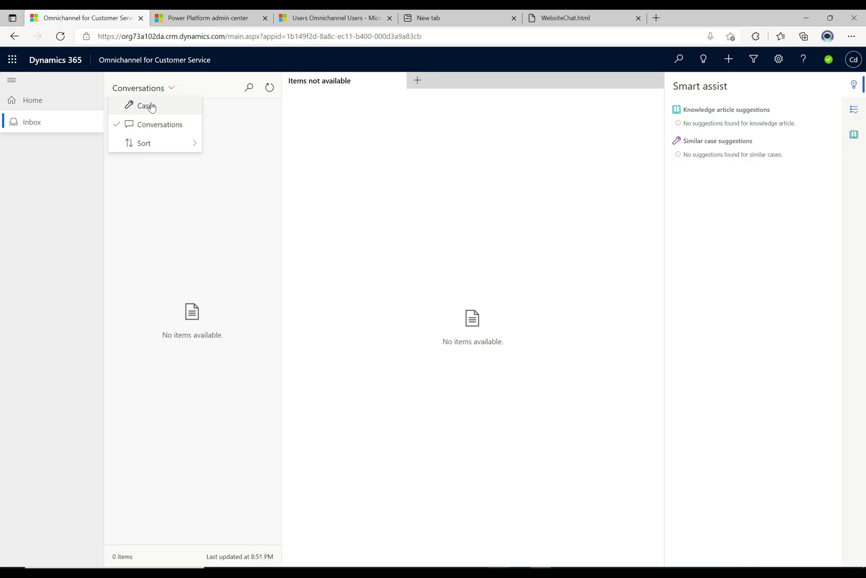
click(151, 105)
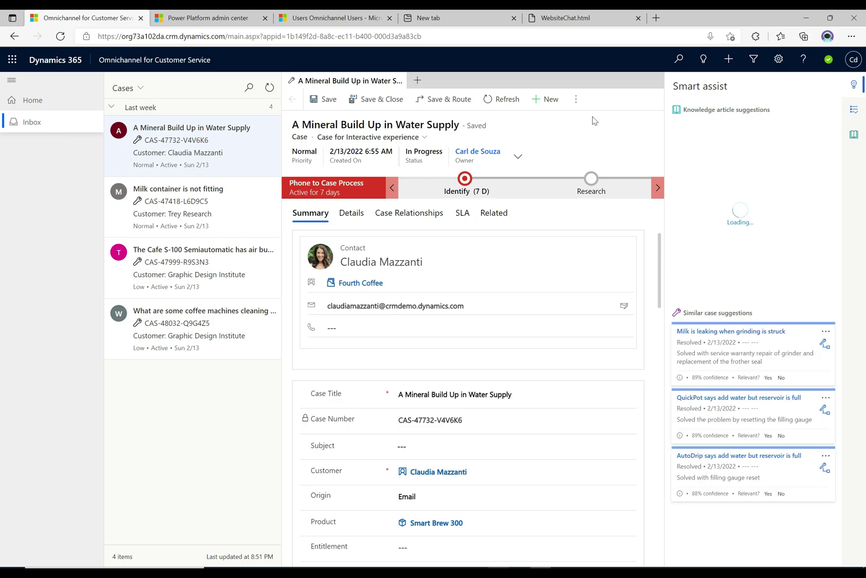
click(464, 19)
click(131, 36)
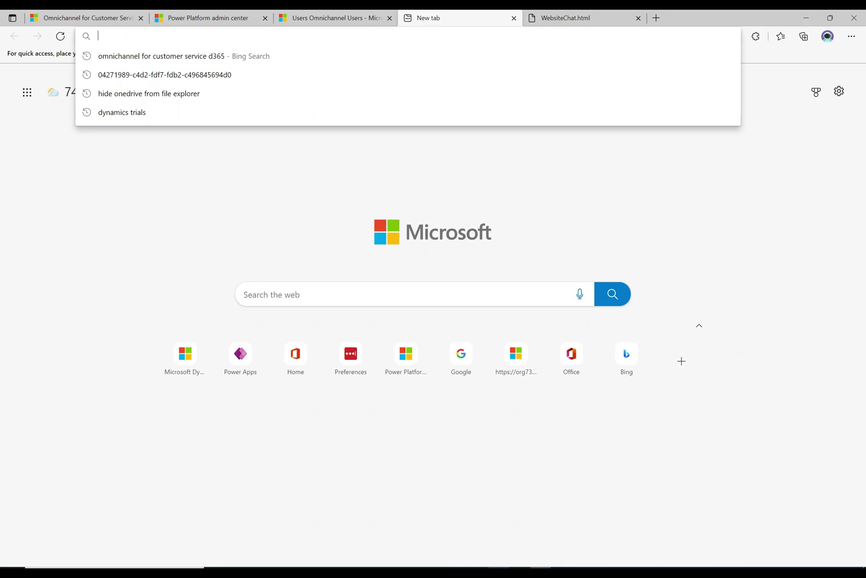
Load the Power Apps maker site and list apps in the Customer Service Trial environment.
text(make.)
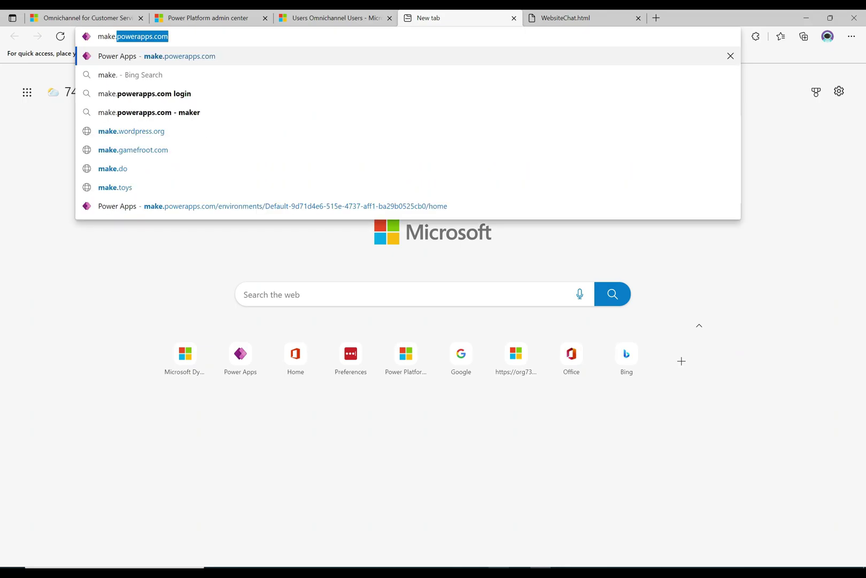
key(Return)
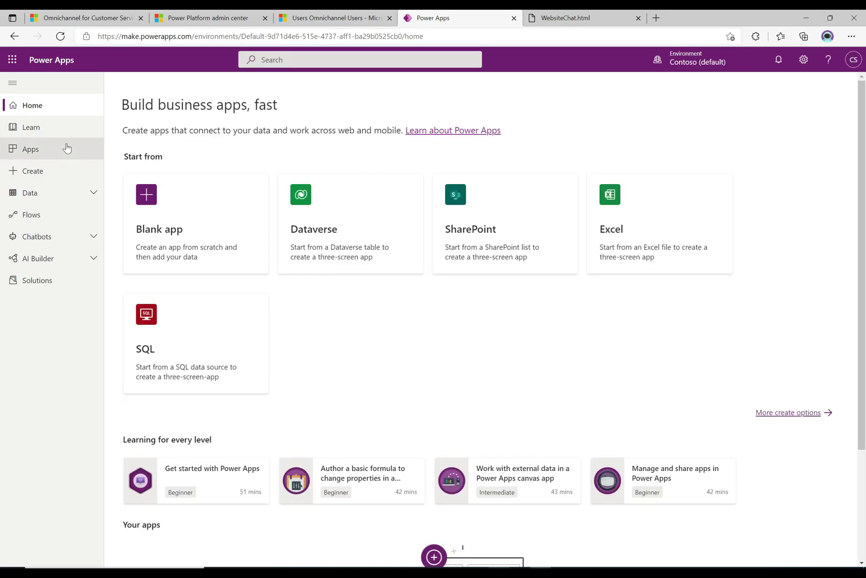
click(64, 148)
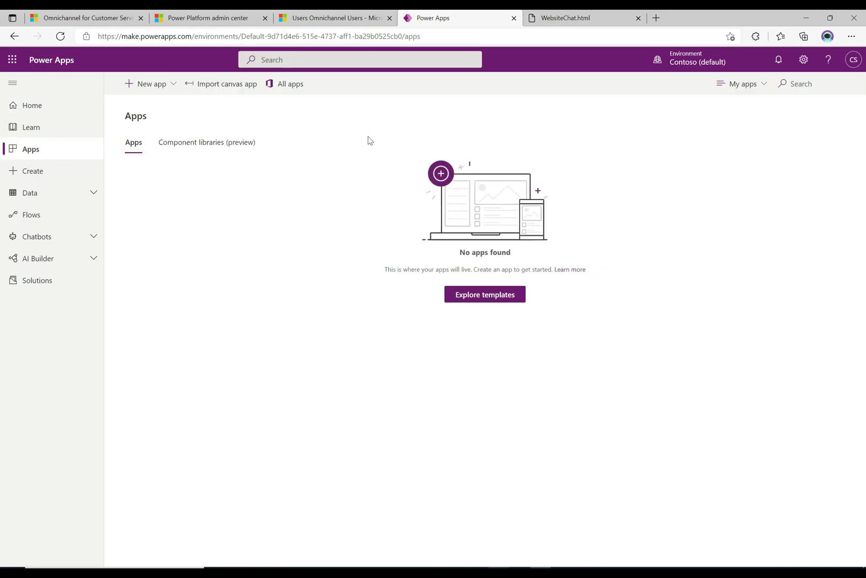
click(708, 62)
click(768, 195)
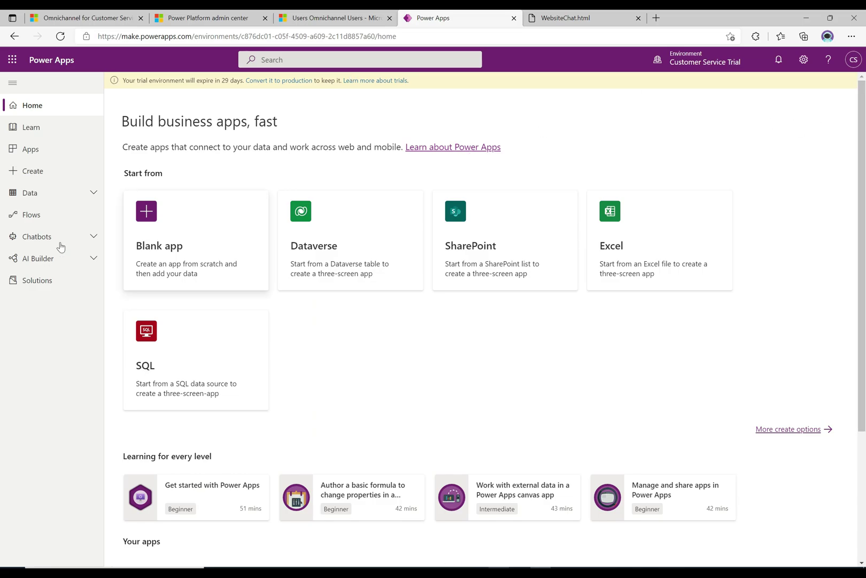
click(59, 153)
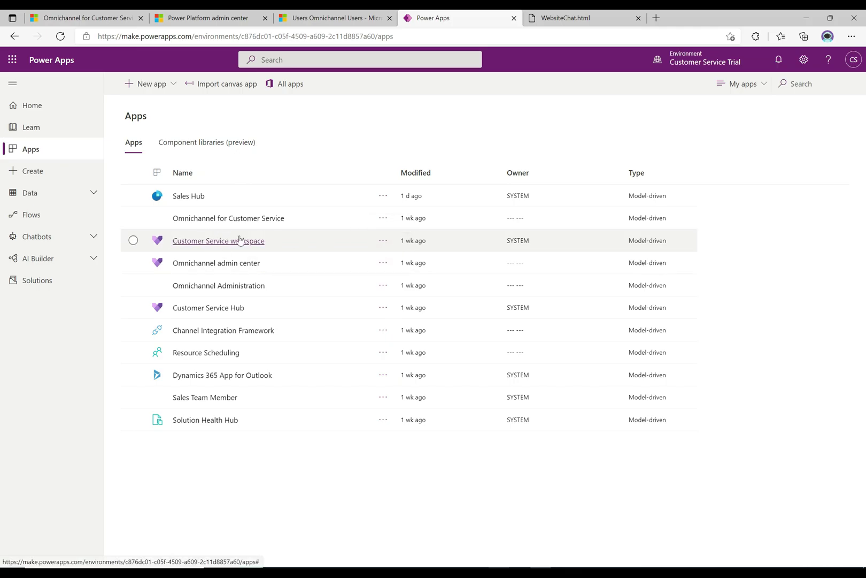
Open App profile manager from the Omnichannel for Customer Service app's options menu.
click(382, 241)
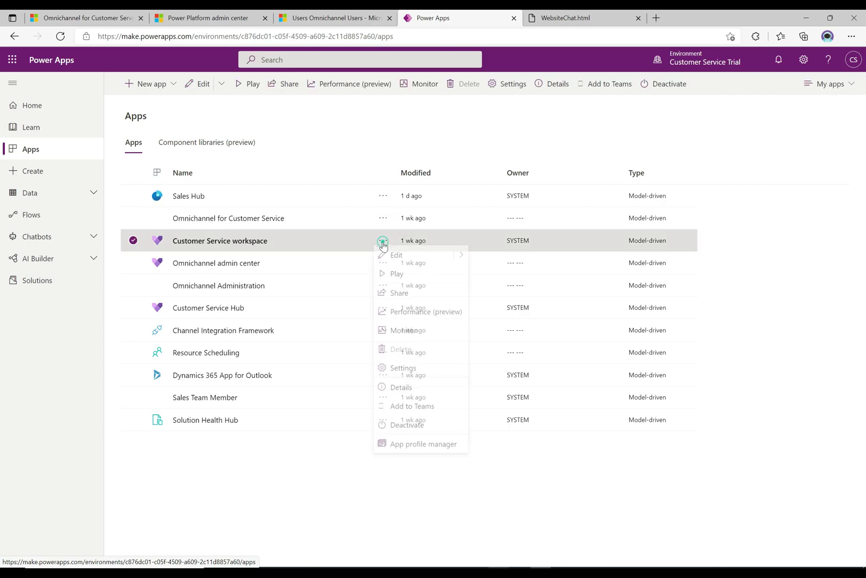
click(425, 452)
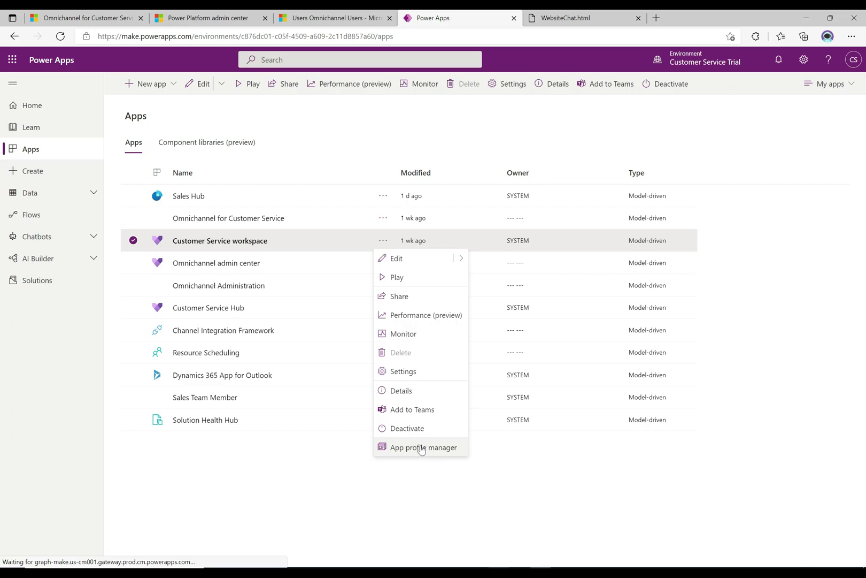
click(273, 490)
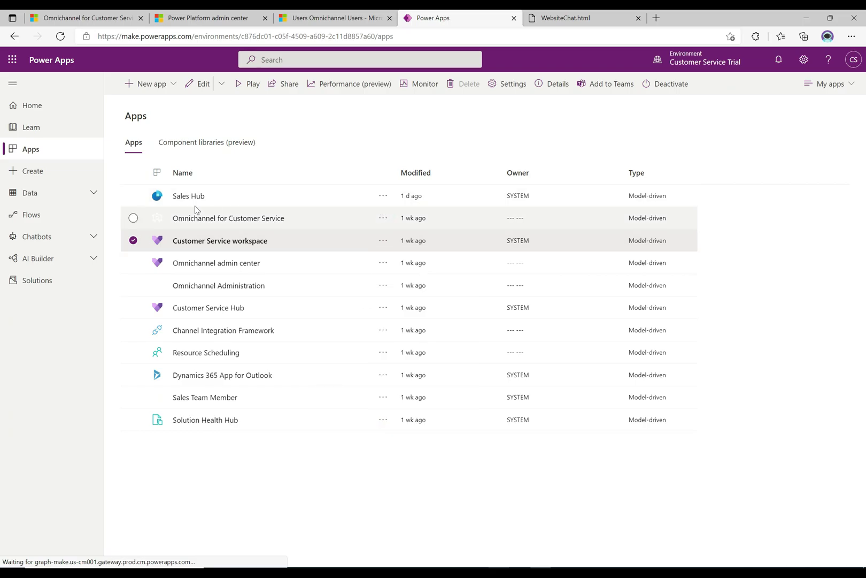
click(133, 217)
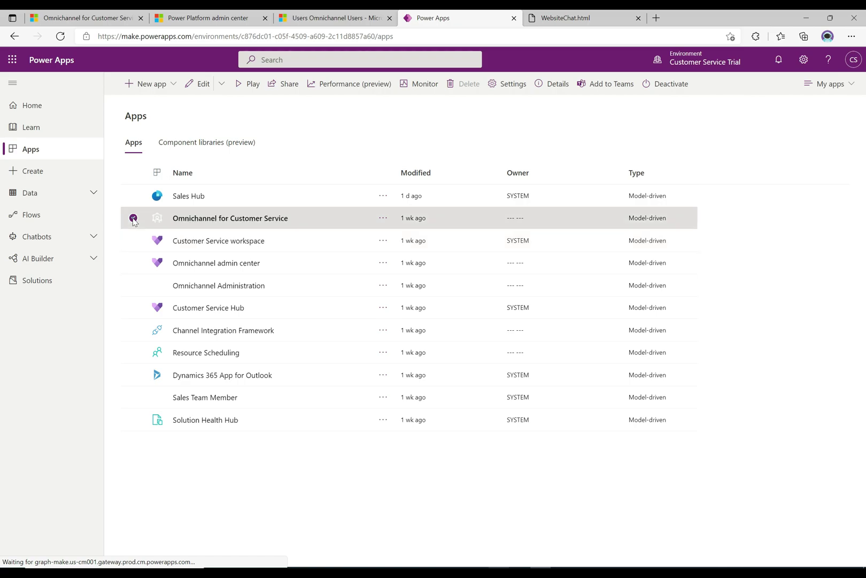
click(383, 219)
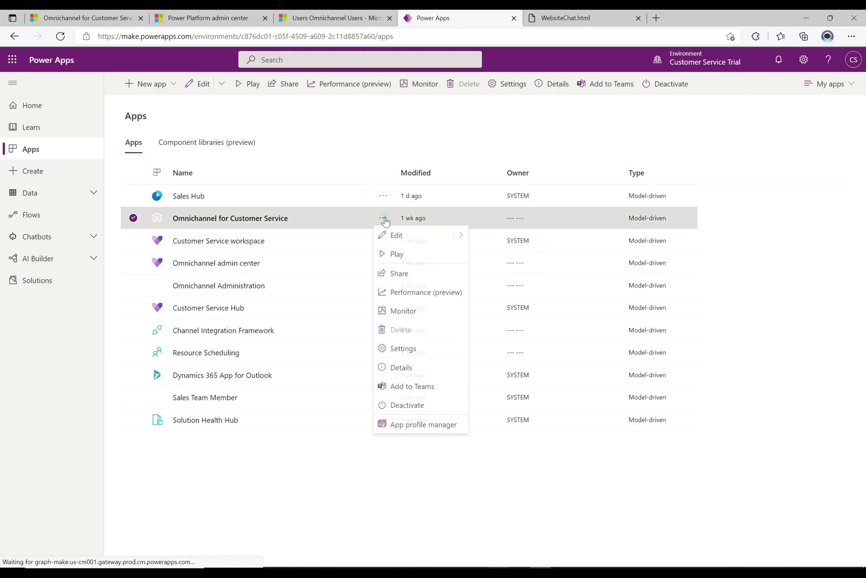
click(411, 426)
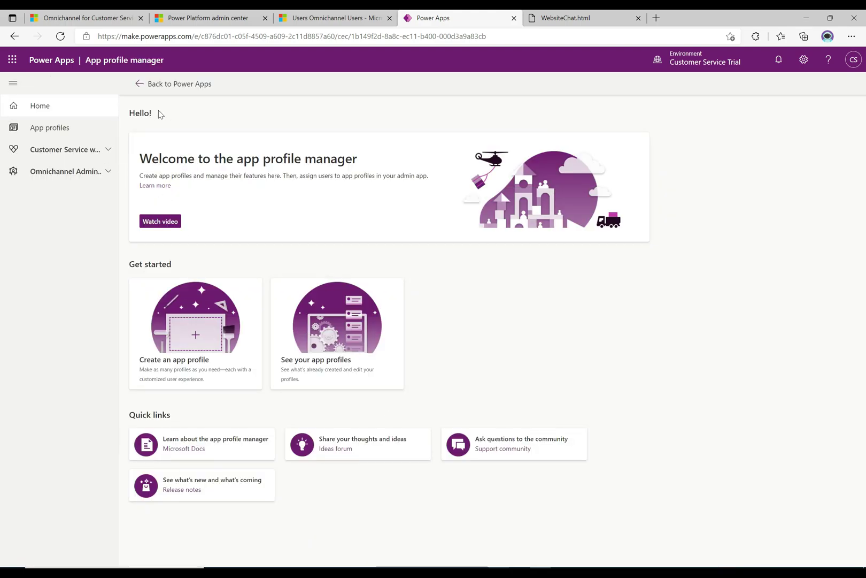
Review the inbox settings of the Omnichannel for Customer Service default profile.
click(64, 133)
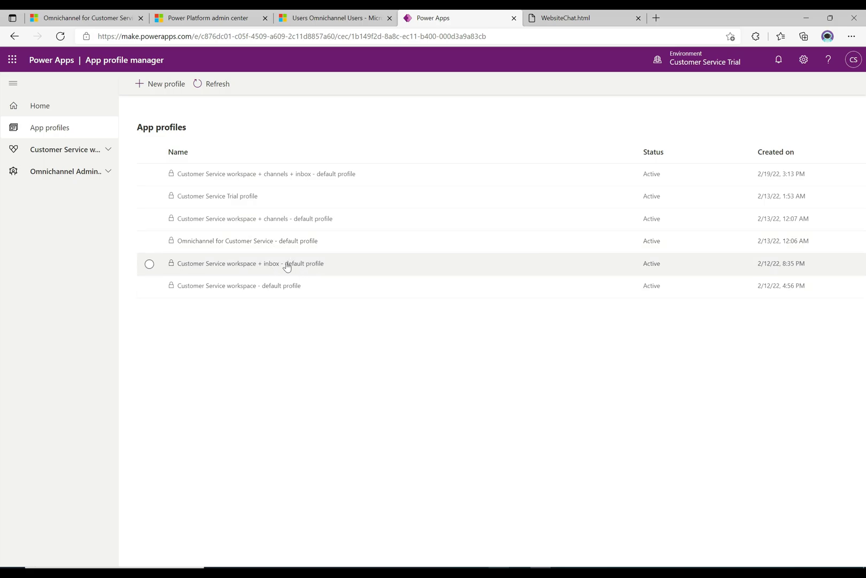
click(208, 243)
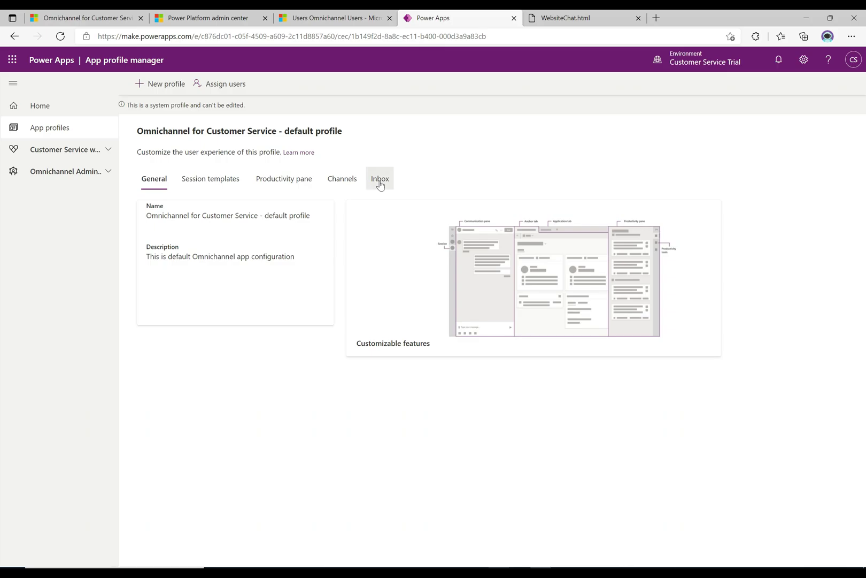
click(378, 185)
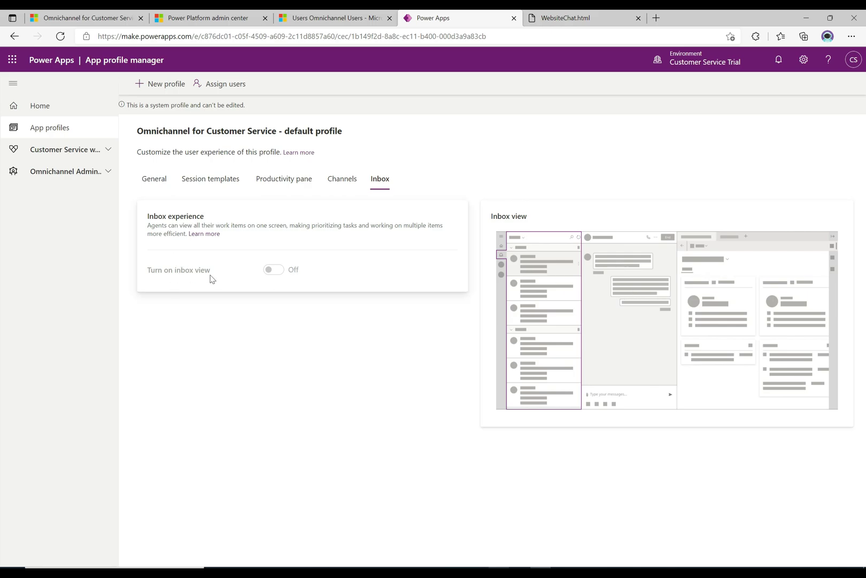
Check that the Customer Service workspace + inbox profile has inbox view on, then return to App profiles.
click(58, 127)
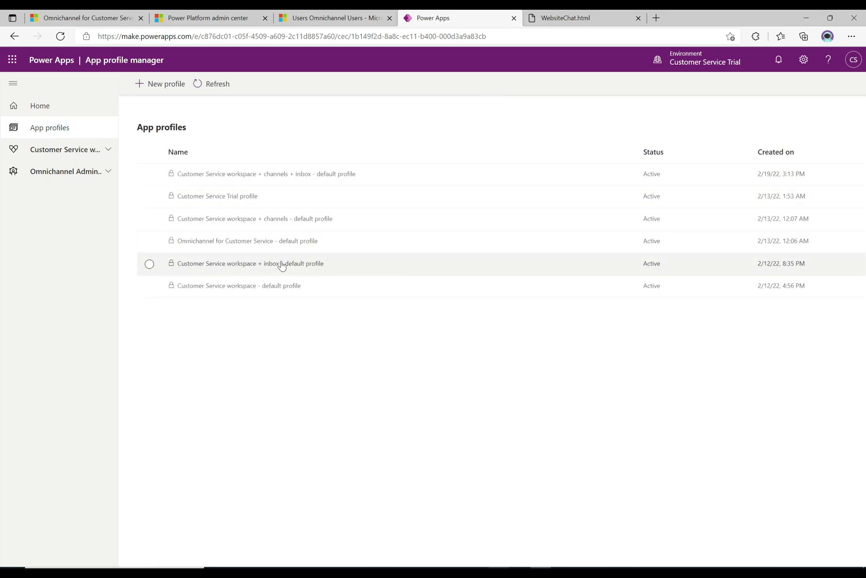
click(282, 264)
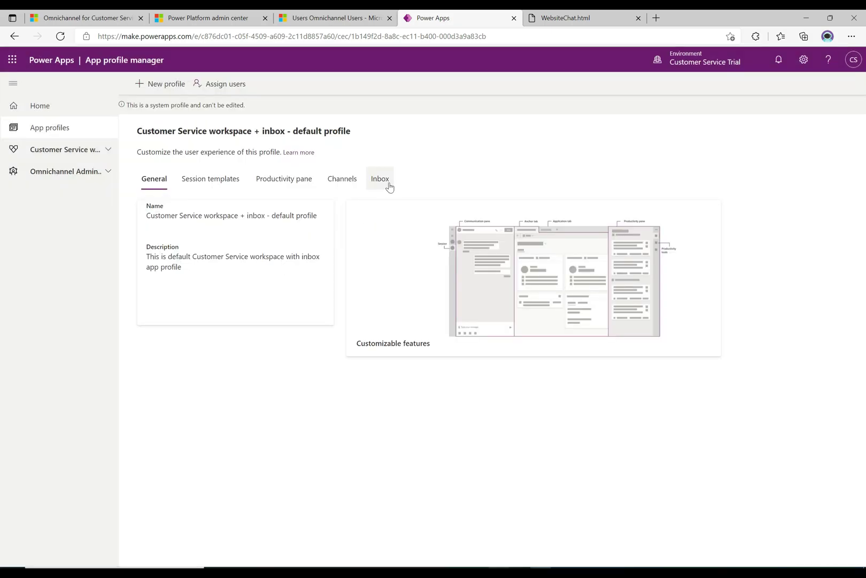
click(389, 186)
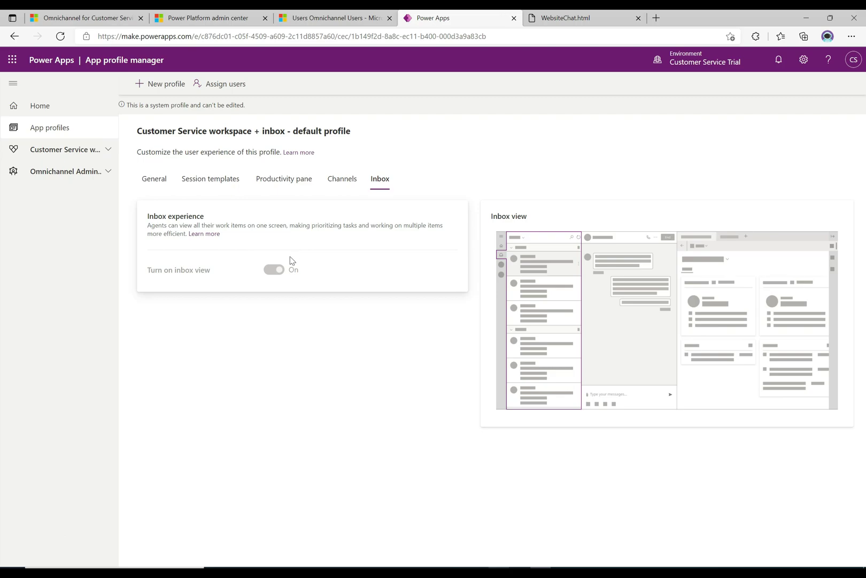
click(58, 106)
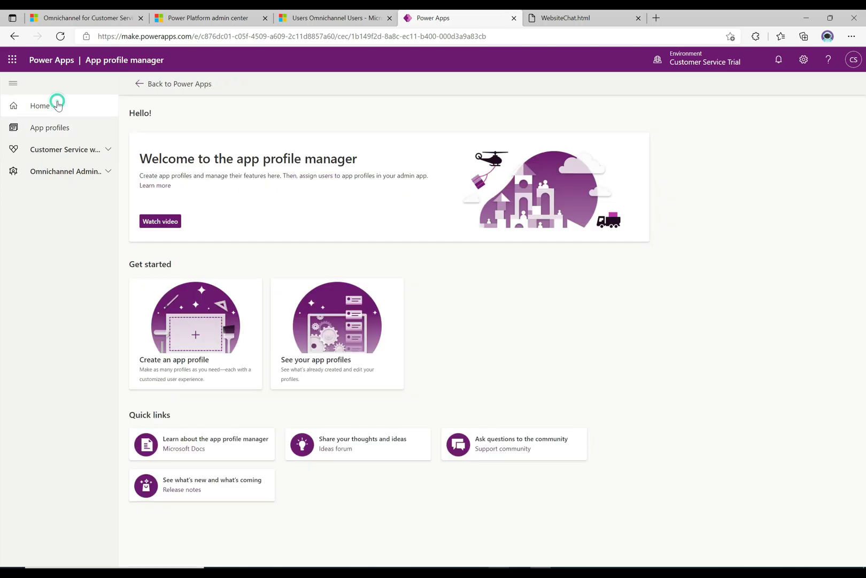
click(67, 129)
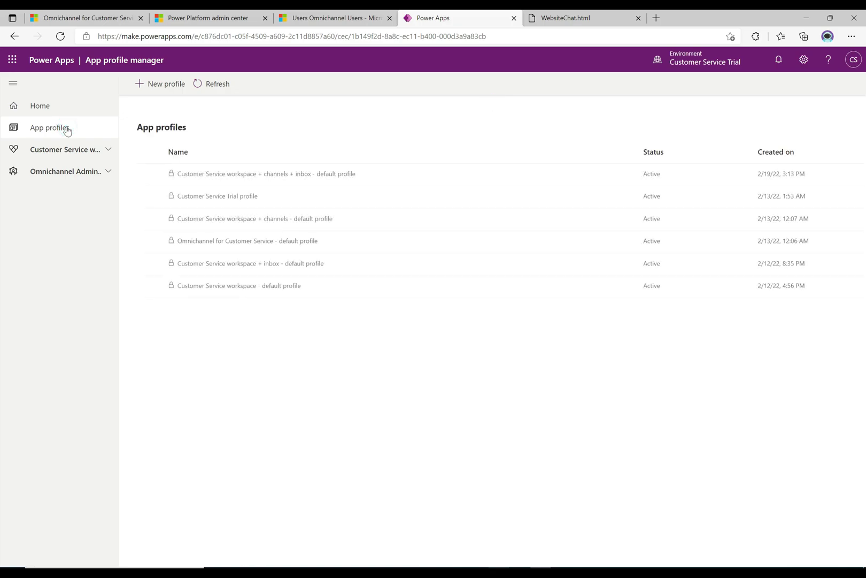
Create and save an app profile named 'Custom PROFILE' with unique name msdyn_customprofile.
click(171, 96)
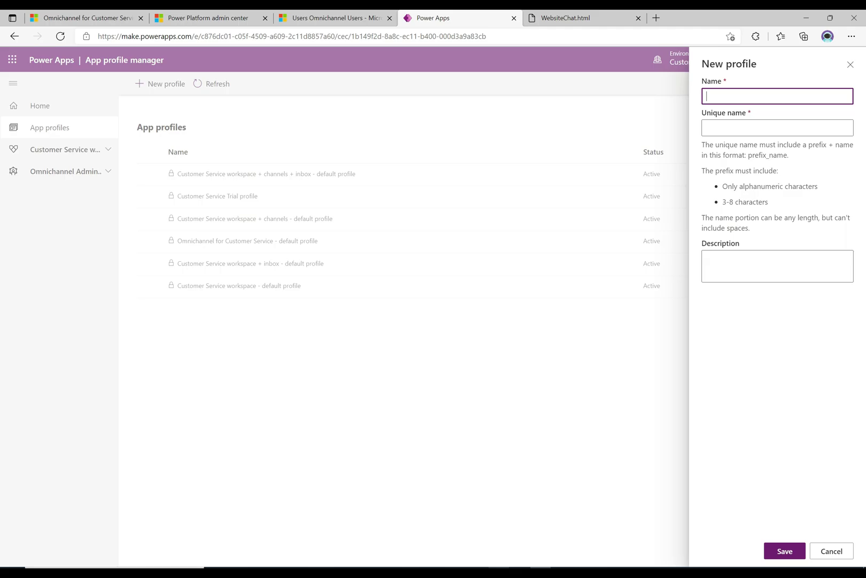
text(Custom PROFILE)
click(741, 127)
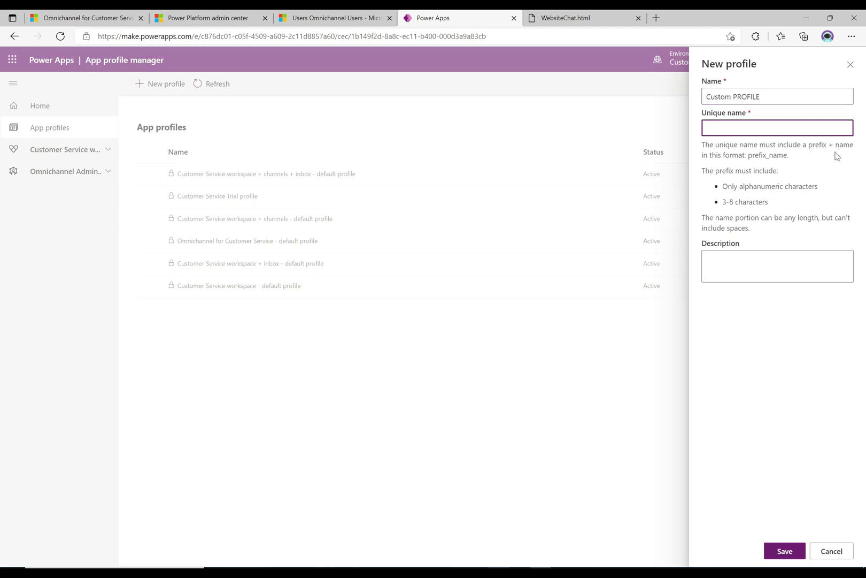
text(msdyn_ccustomprofile)
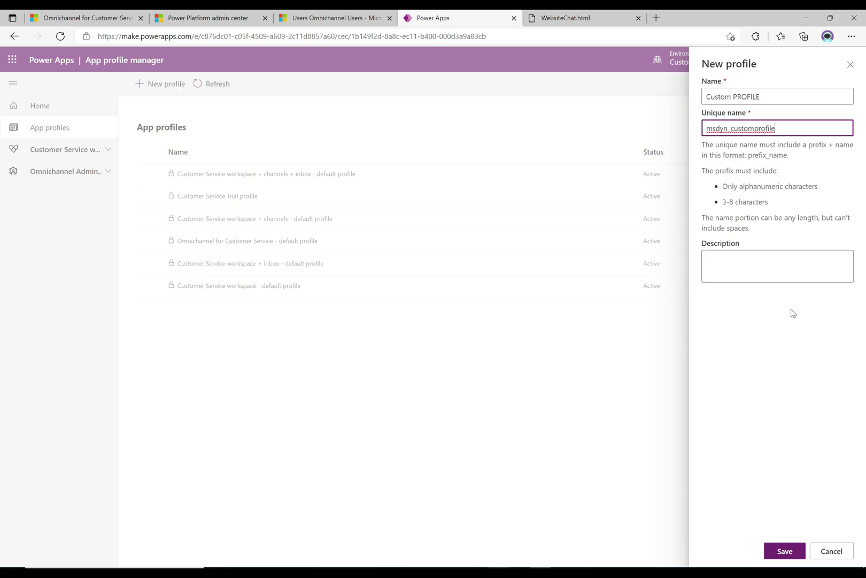
click(793, 313)
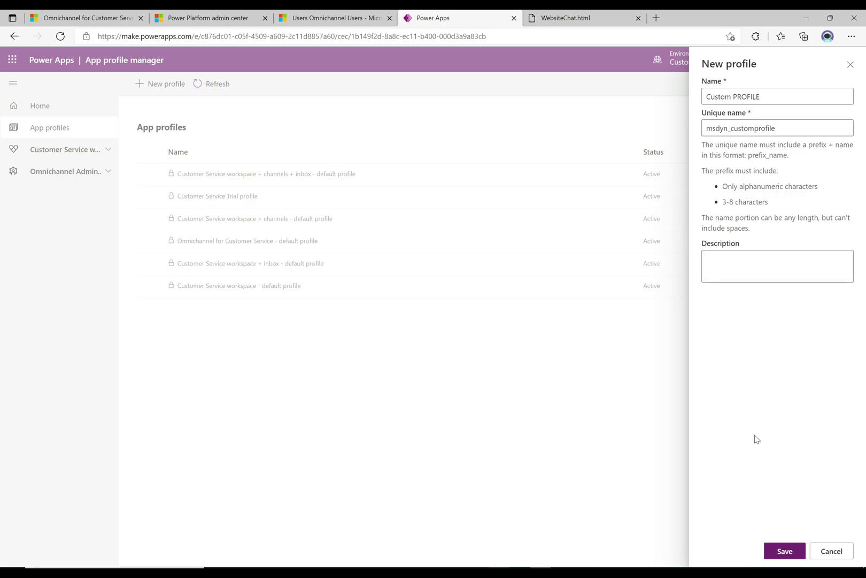
click(777, 549)
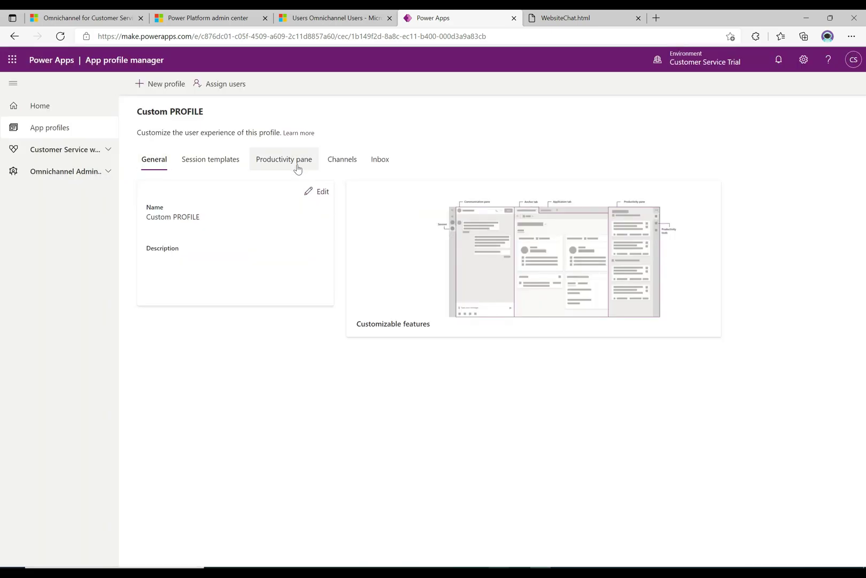
Review Custom PROFILE's session templates, then toggle its productivity pane on and back off.
click(217, 165)
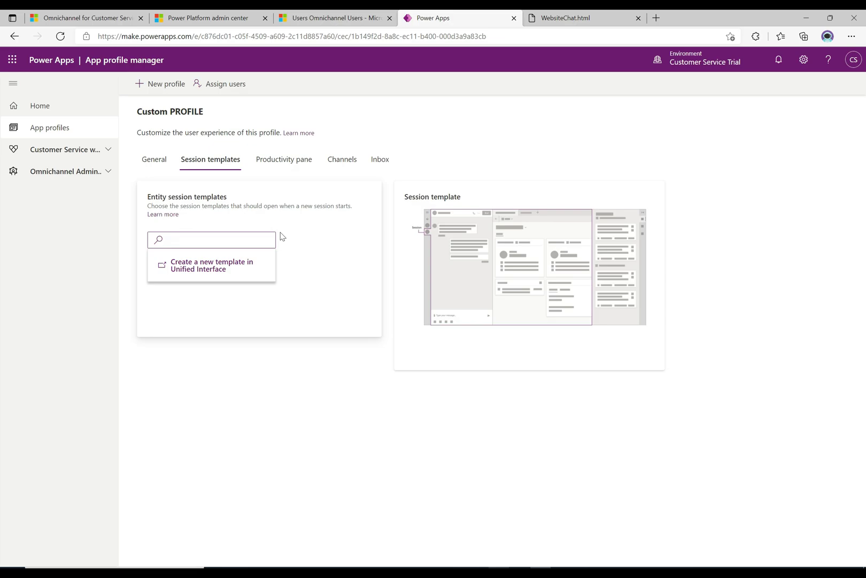
click(285, 156)
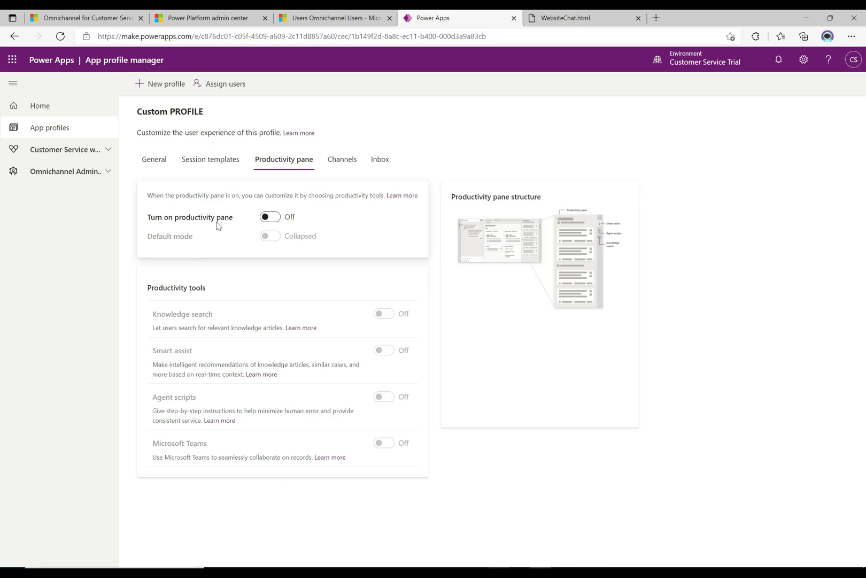
click(275, 217)
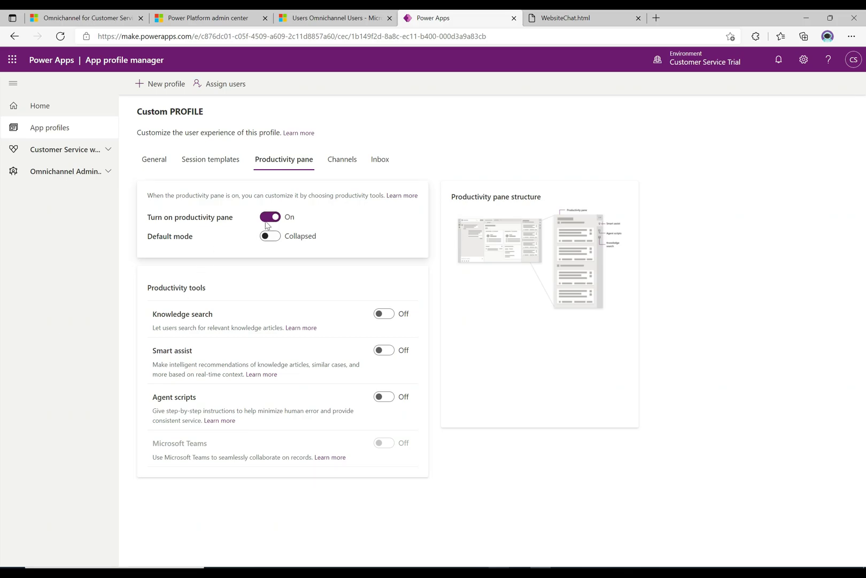
click(272, 217)
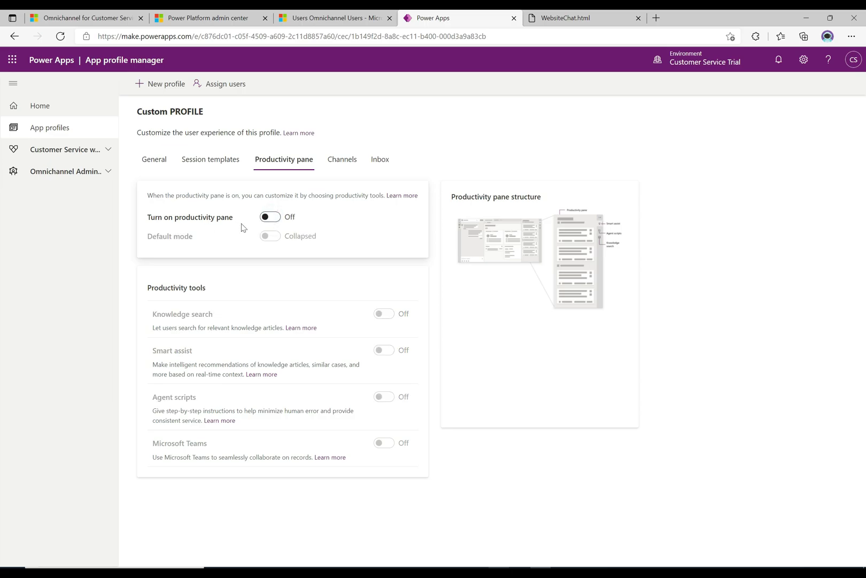
Set All active channels to On for Custom PROFILE and confirm its inbox view is off.
click(339, 165)
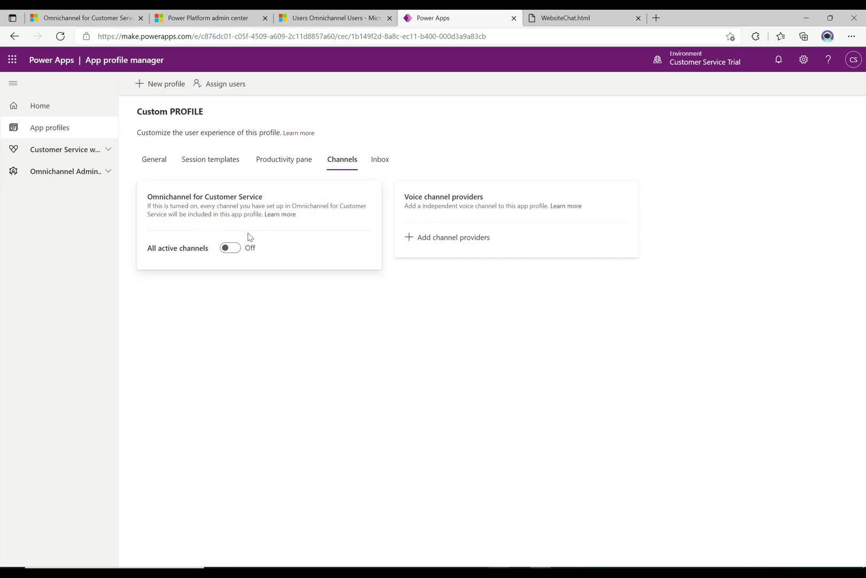
click(235, 248)
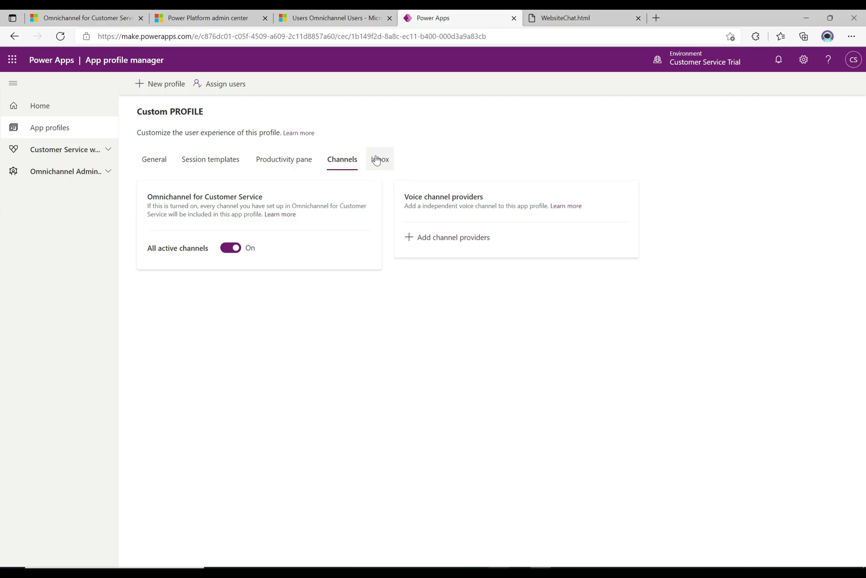
click(380, 161)
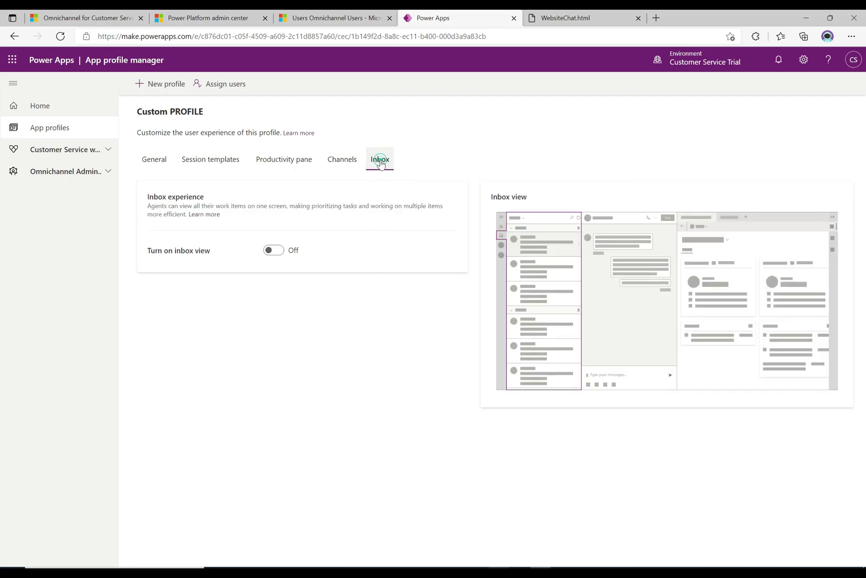
From Custom PROFILE's General page, open its Assign users list in Omnichannel Administration.
click(155, 160)
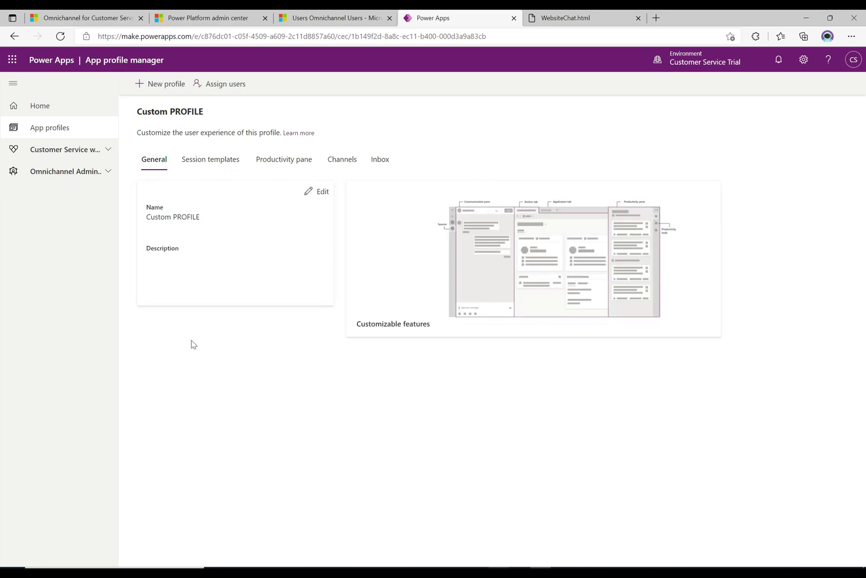
click(224, 86)
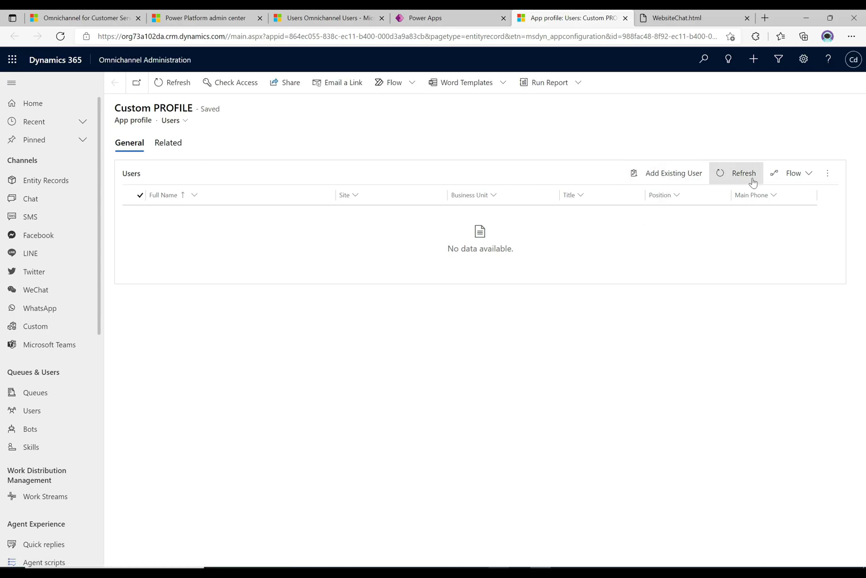
Try adding a recent user to Custom PROFILE, review the already-assigned error, and return to Power Apps.
click(674, 173)
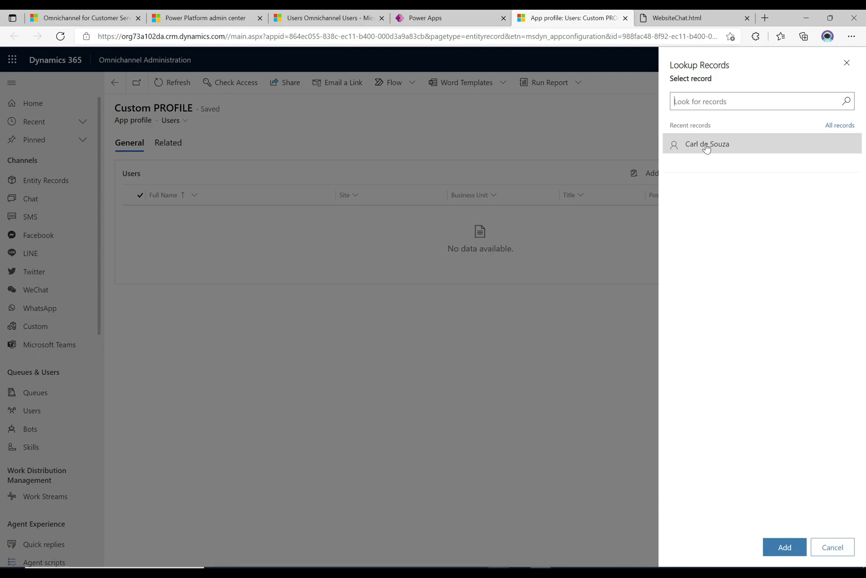
click(706, 144)
click(778, 546)
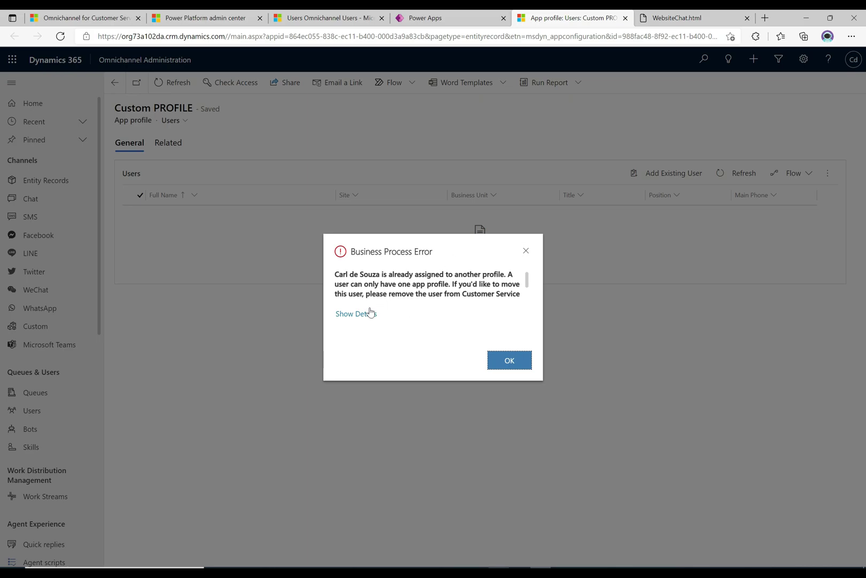
click(357, 313)
drag(529, 323, 527, 332)
click(525, 312)
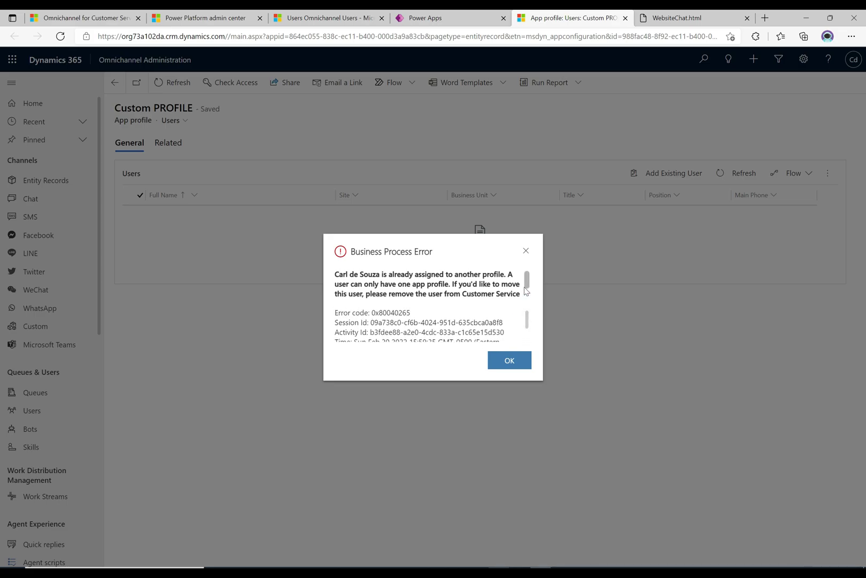
scroll(526, 286, down, 1)
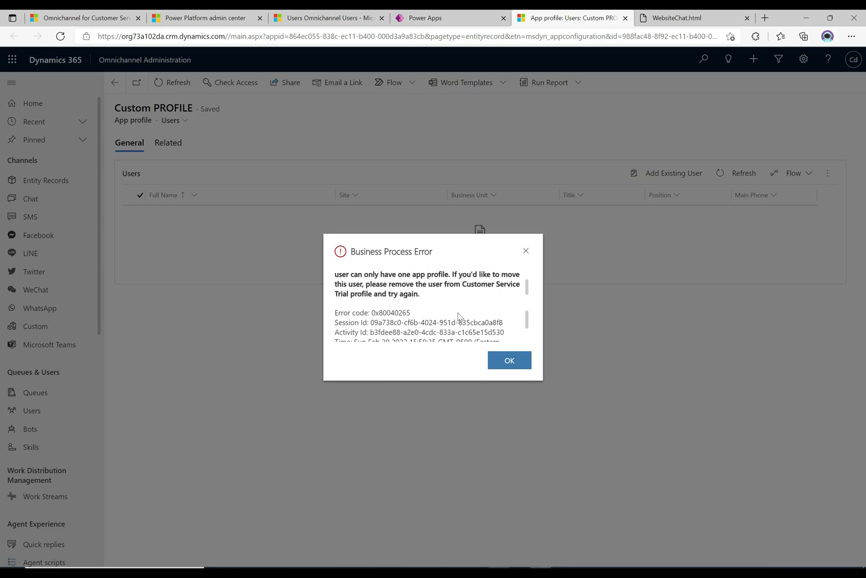
click(498, 360)
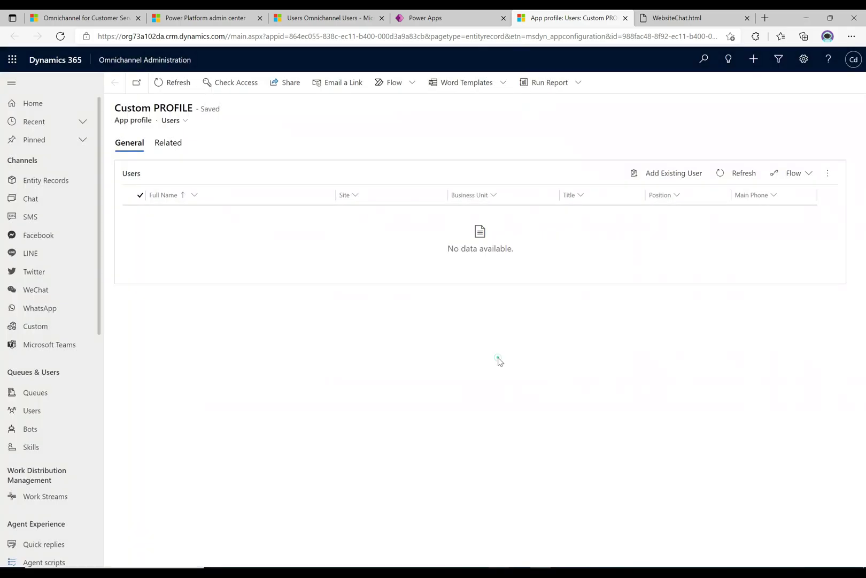
click(485, 16)
Open the Customer Service Trial profile's assigned users list, showing its one user.
click(267, 288)
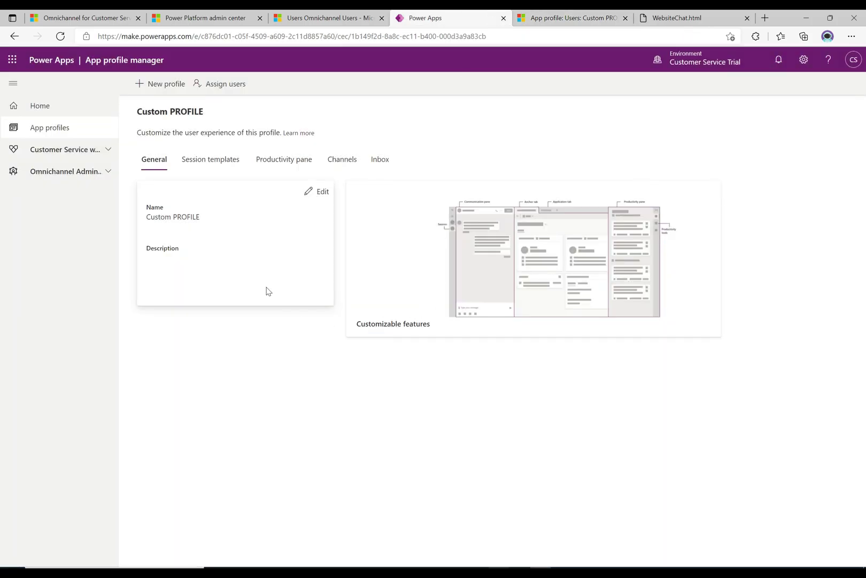
click(75, 152)
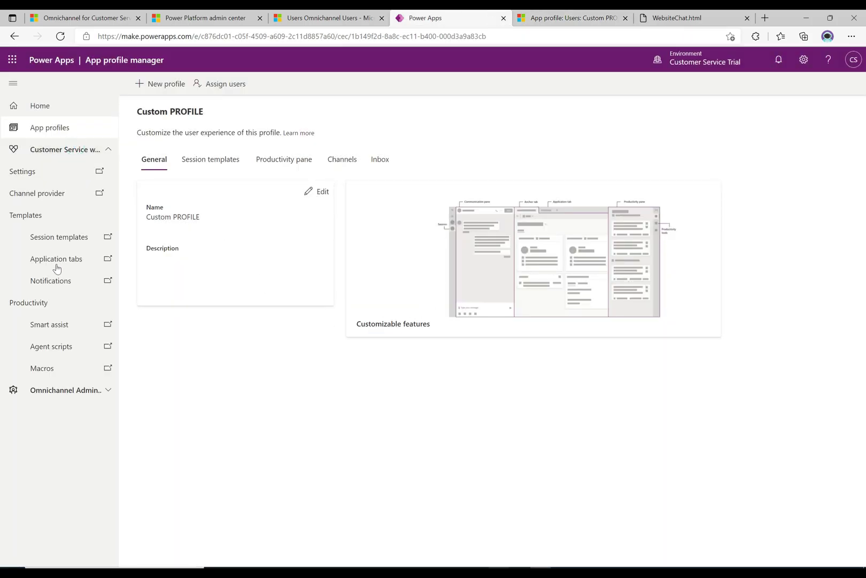
click(38, 133)
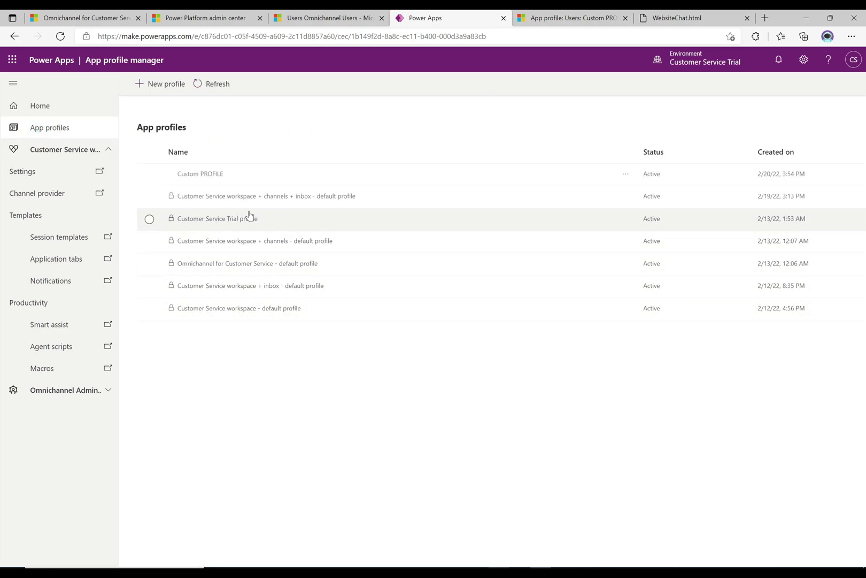
click(233, 221)
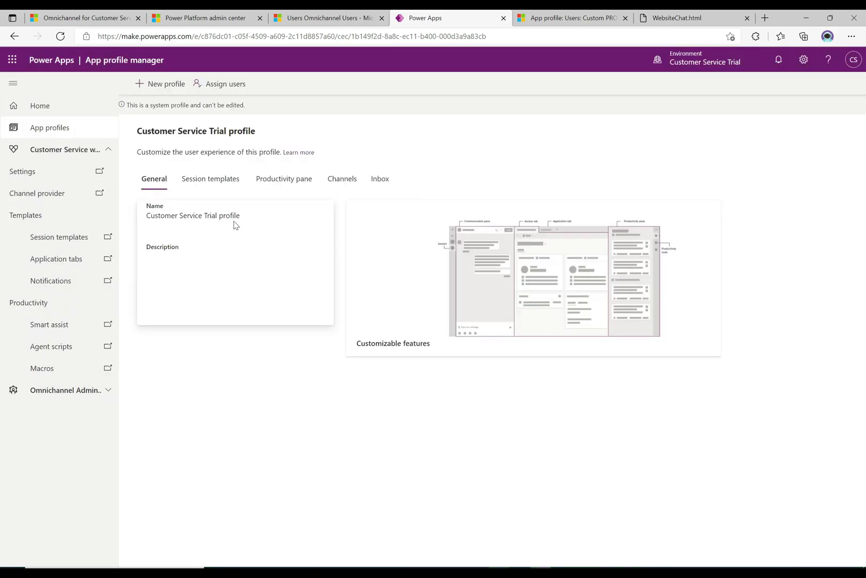
click(222, 84)
click(441, 338)
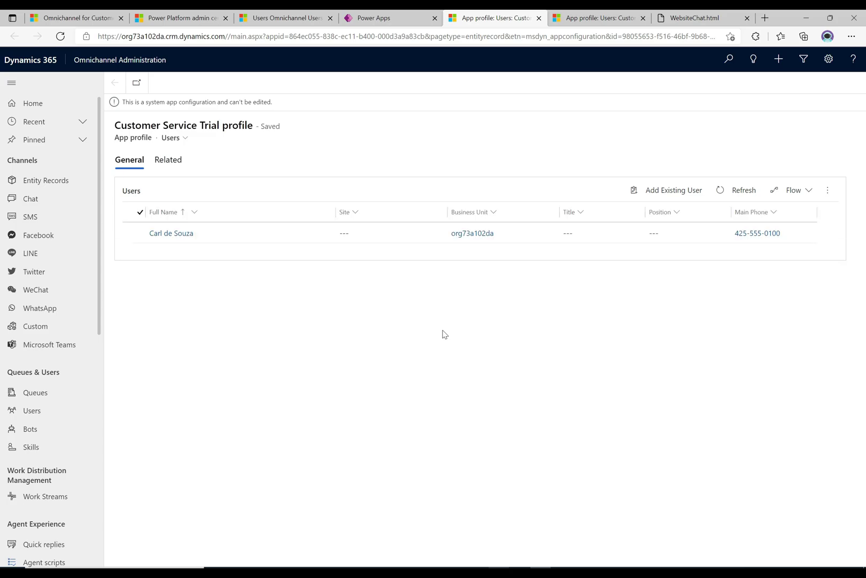
Move the agent user from the Customer Service Trial profile to the Custom PROFILE app profile.
click(140, 232)
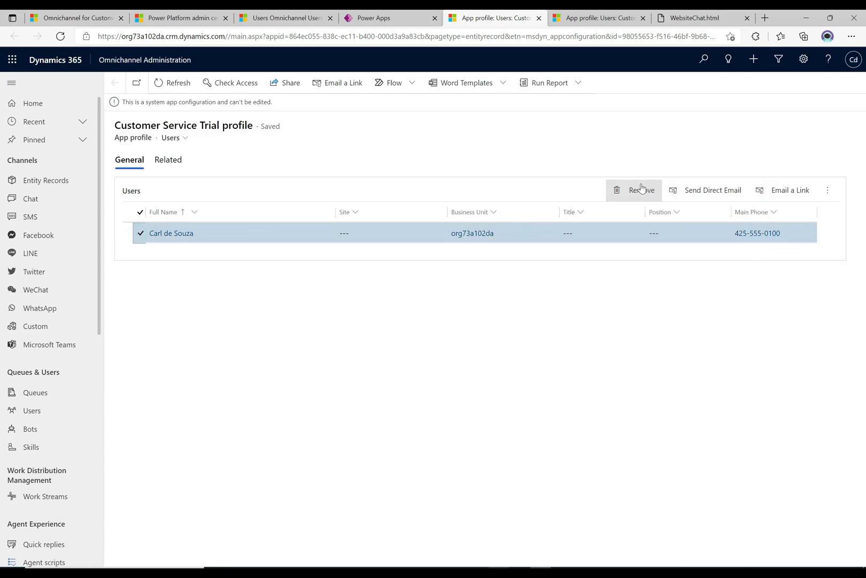
click(642, 188)
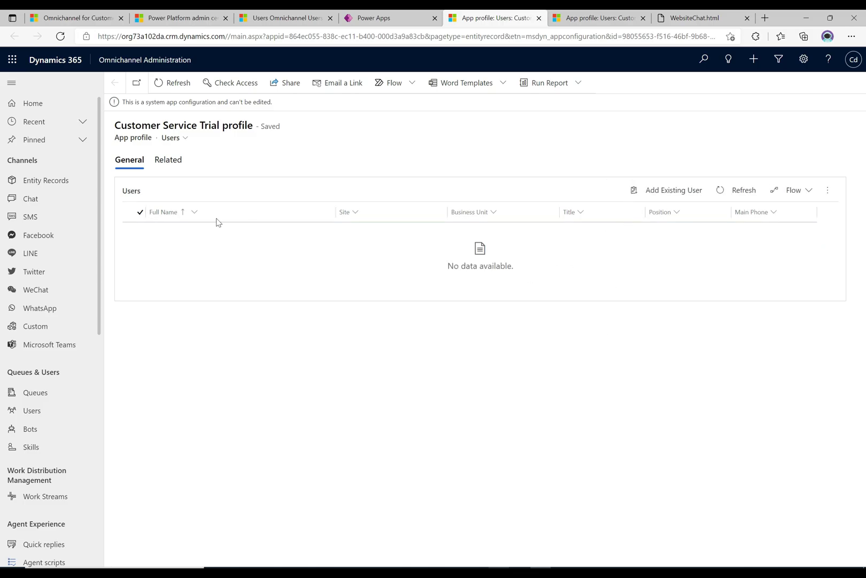
click(608, 22)
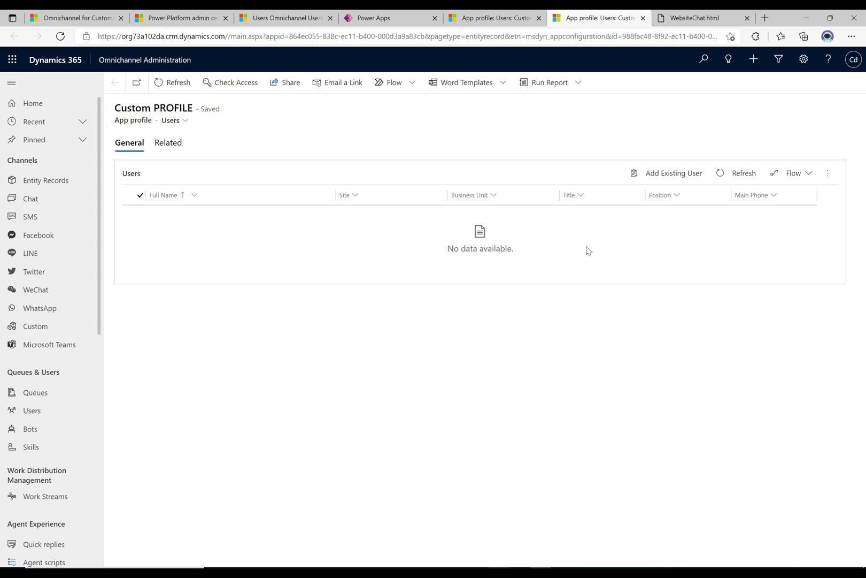
click(687, 173)
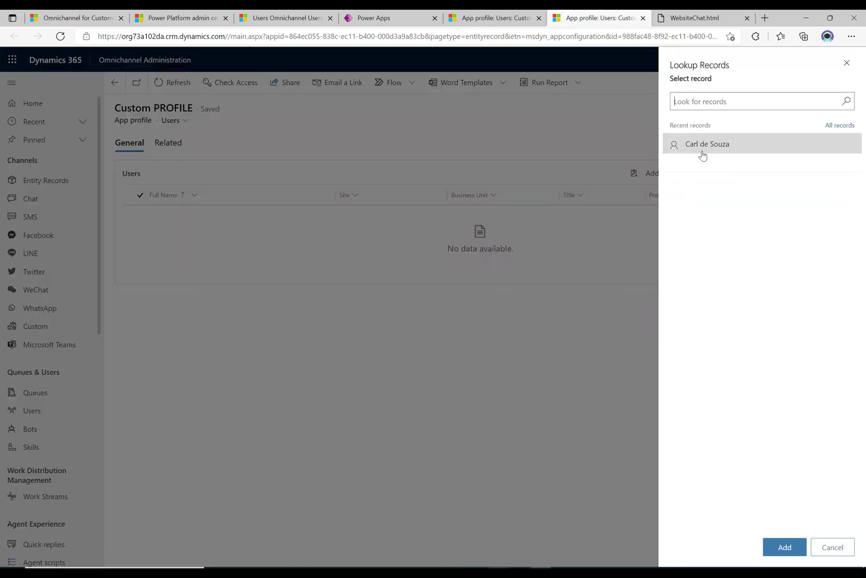
click(702, 152)
click(784, 547)
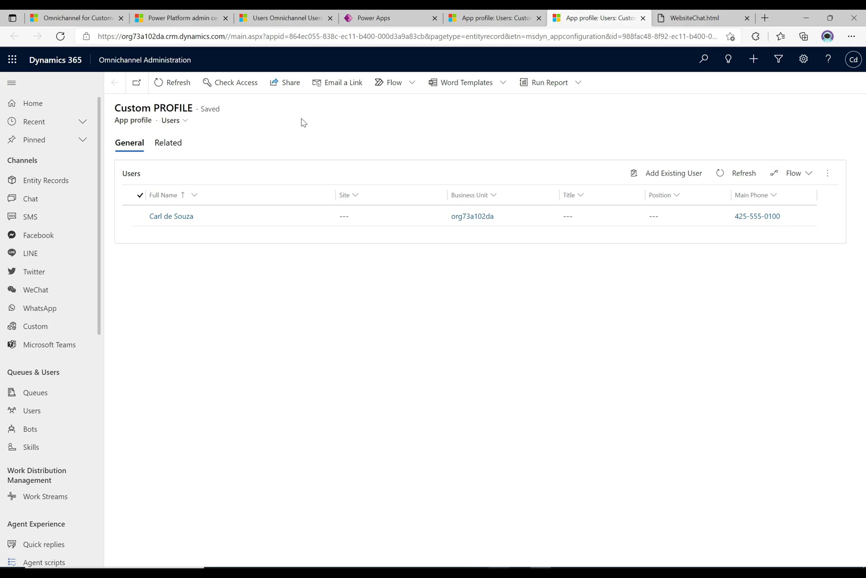
Reload the Customer Service agent workspace tab, confirming Reload in the Reload site? dialog.
click(82, 21)
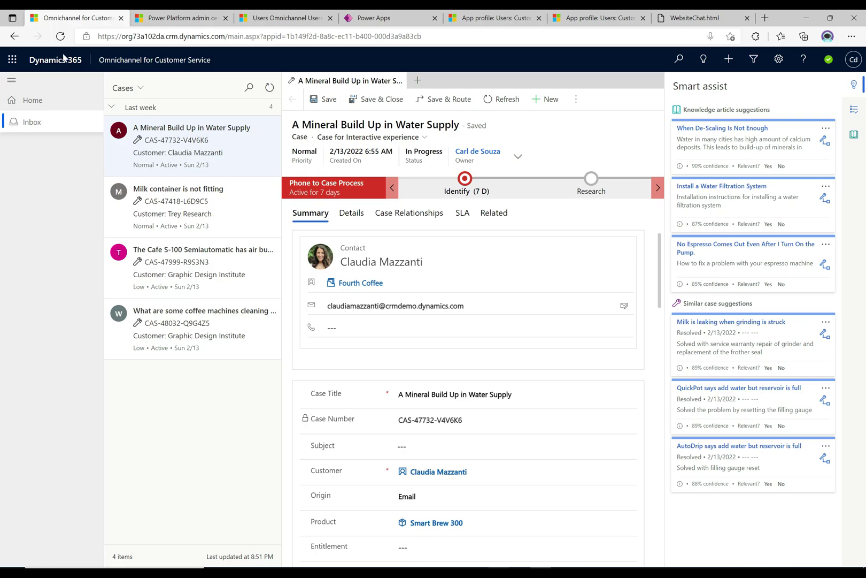
click(61, 35)
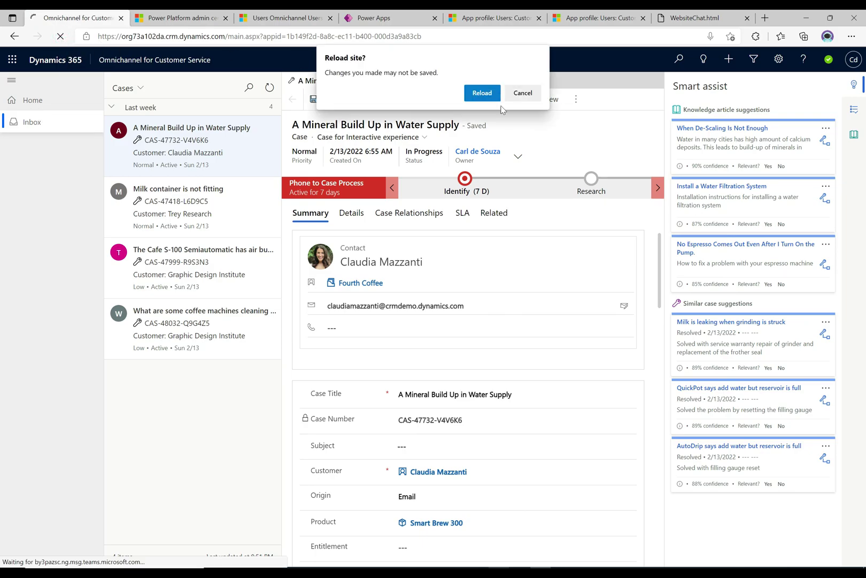
click(481, 93)
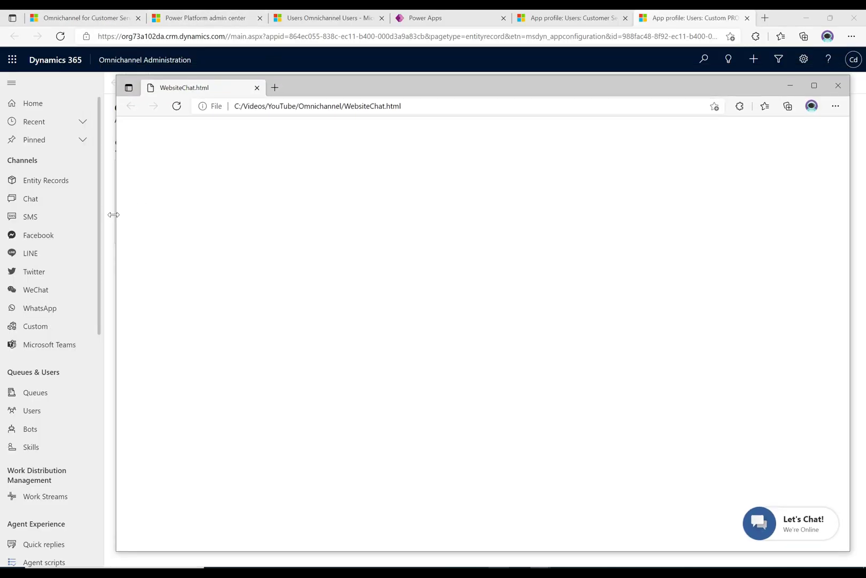
Narrow the WebsiteChat window, restore the main Edge window and fit the Agent Dashboard beside it.
drag(114, 214, 468, 254)
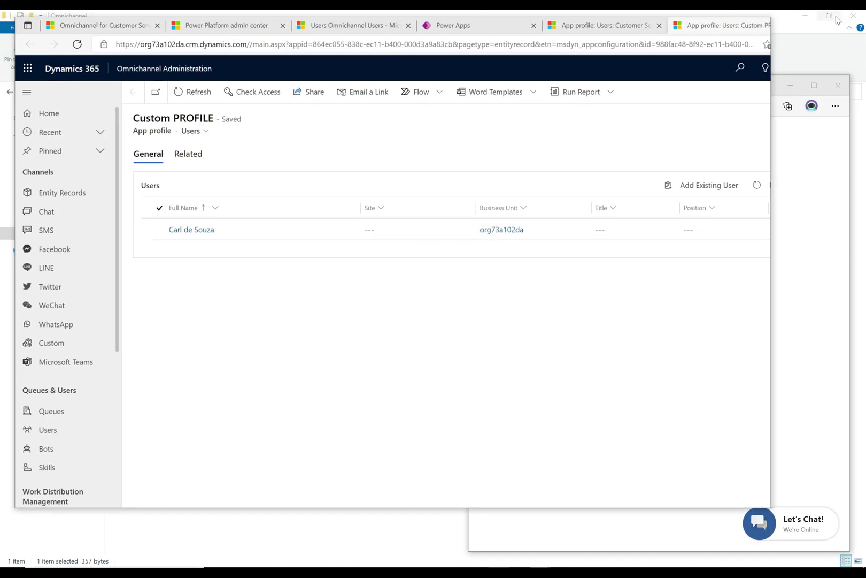
click(831, 18)
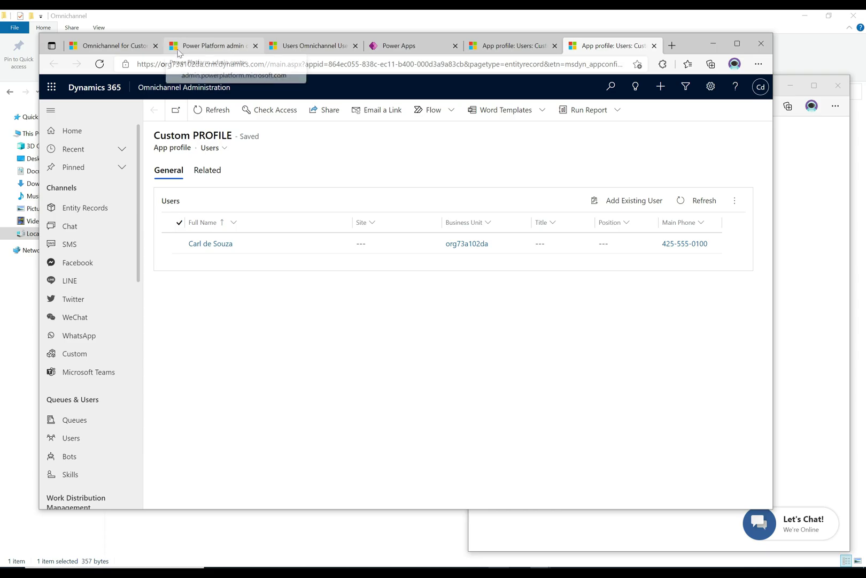
click(132, 45)
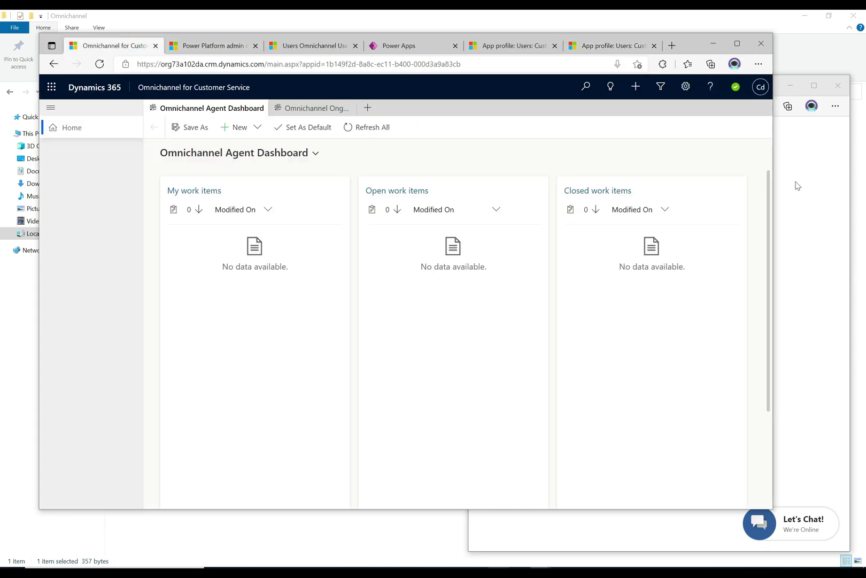
drag(774, 174, 691, 203)
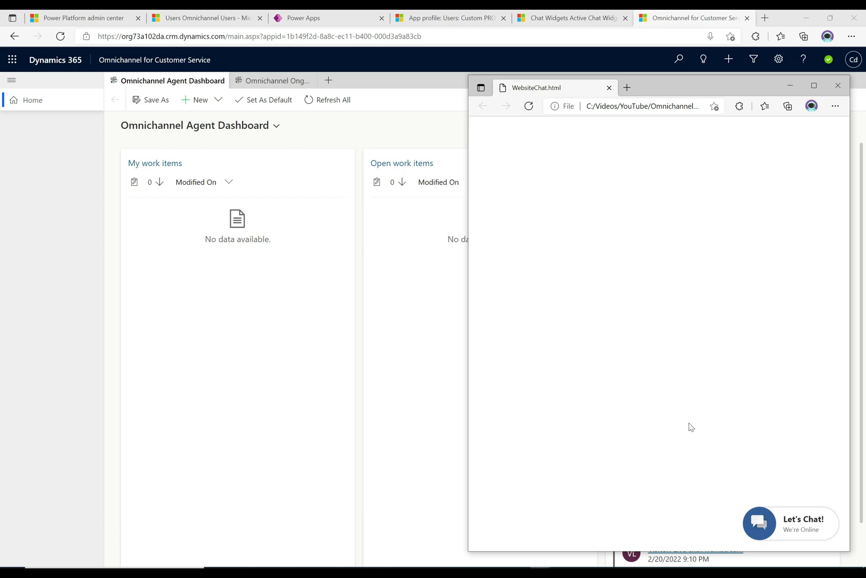
Start a chat with Let's Chat! on the test page and accept Visitor 1's request on the dashboard.
click(770, 525)
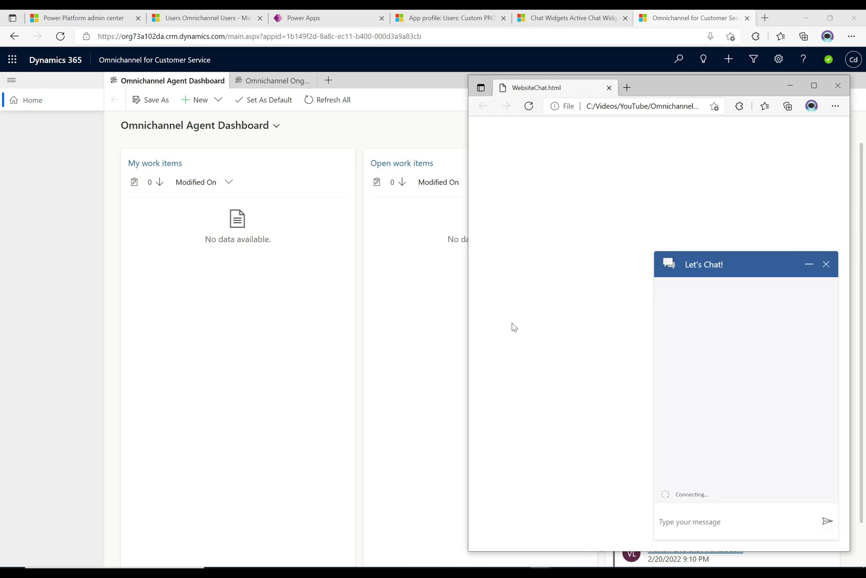
click(418, 324)
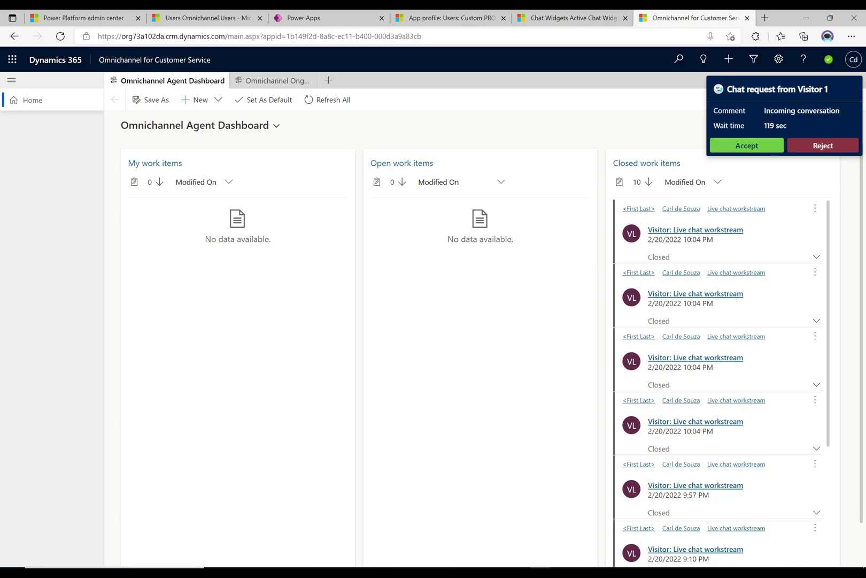
click(748, 146)
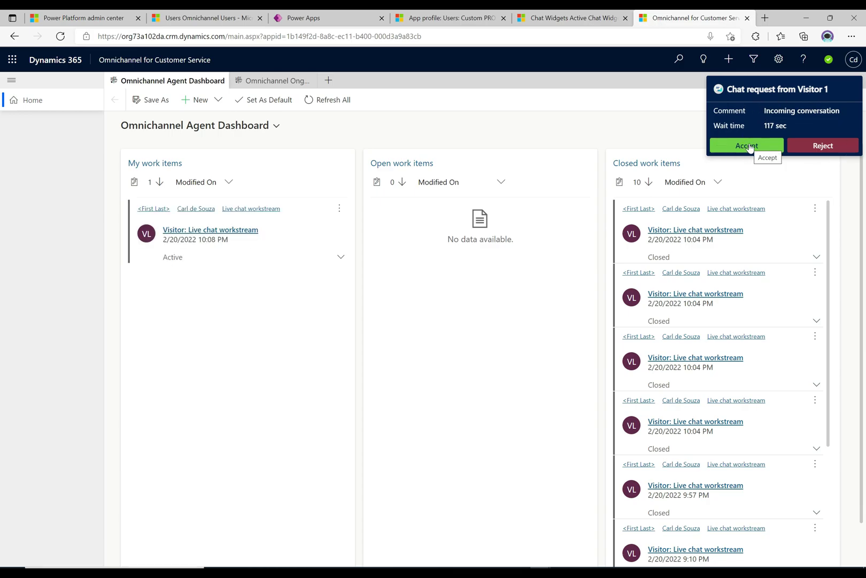
click(748, 146)
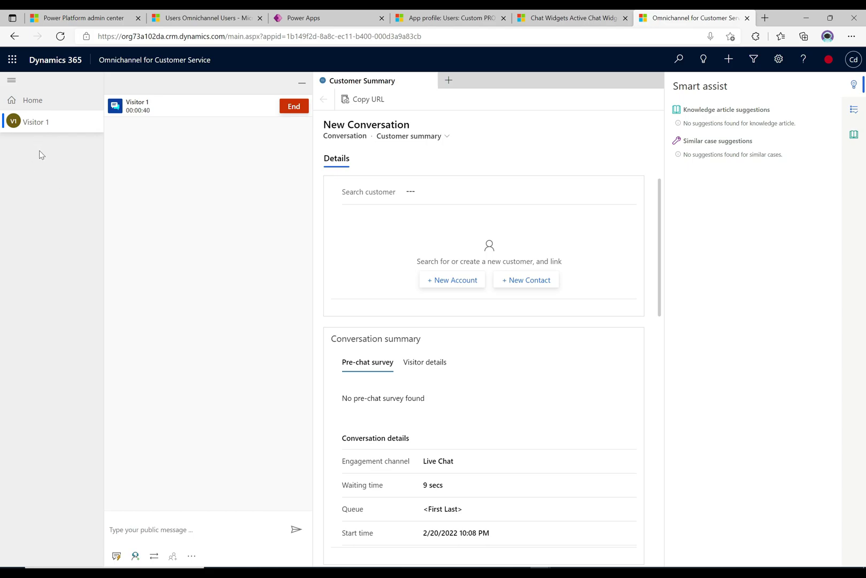
click(11, 82)
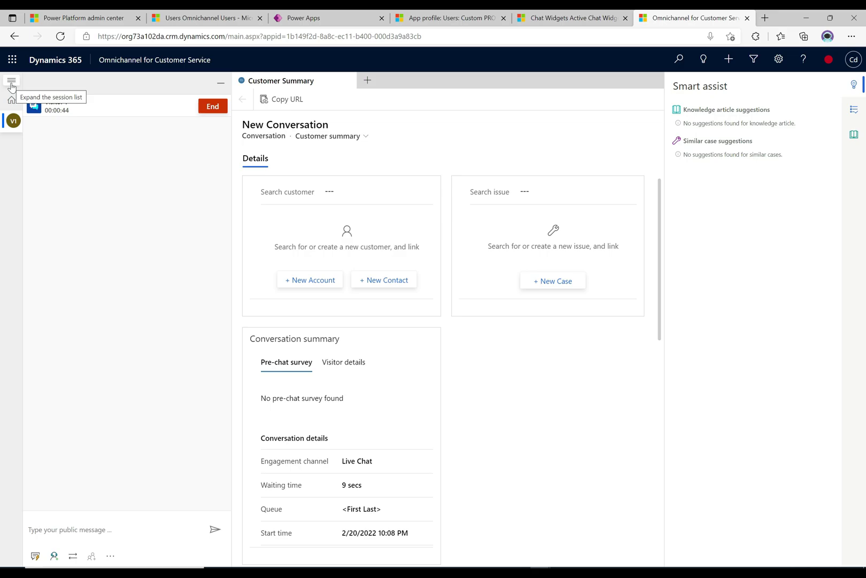
click(11, 84)
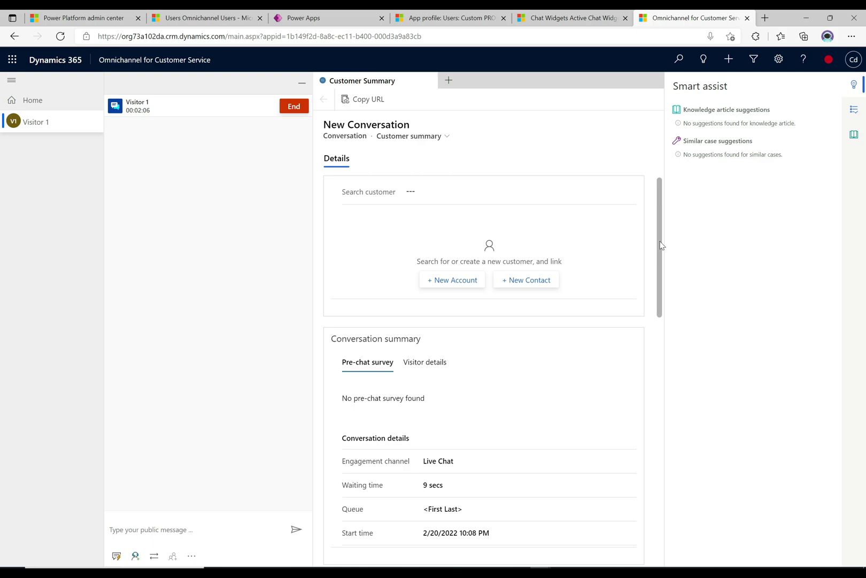
Review the Customer Summary and Visitor details: unauthenticated, Edge on Windows, en-us, Desktop.
drag(661, 245, 659, 287)
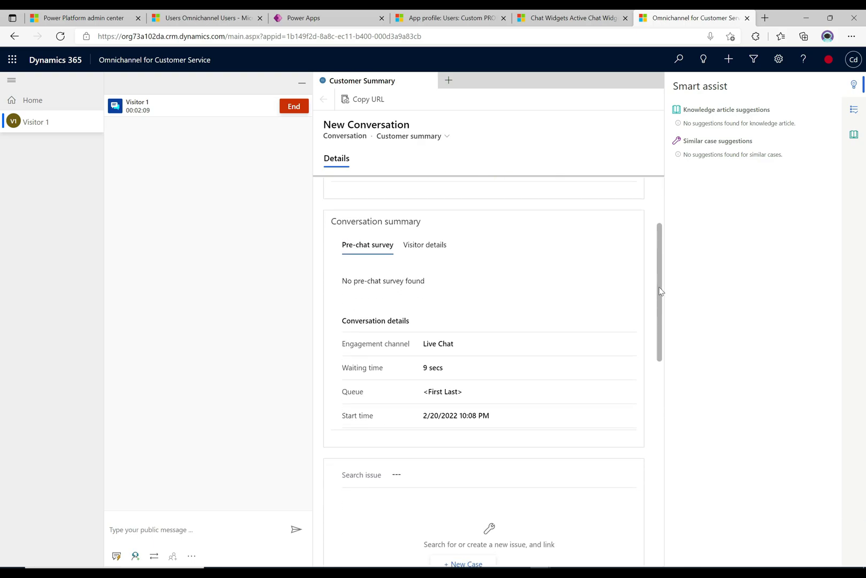
click(429, 247)
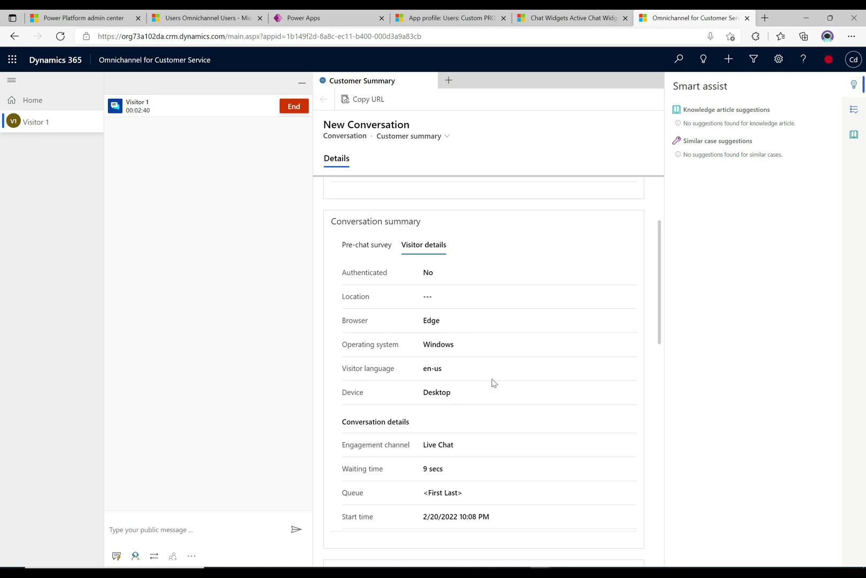
scroll(663, 292, down, 1)
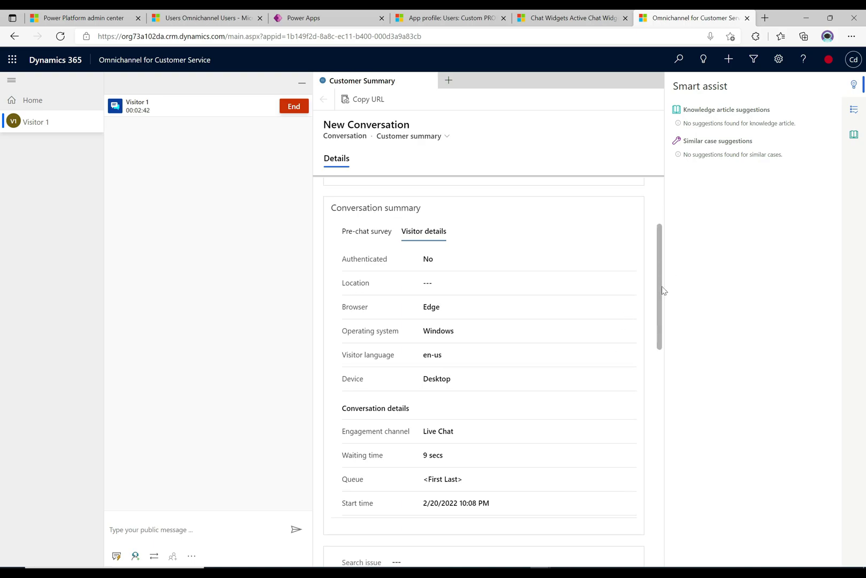
scroll(663, 291, down, 2)
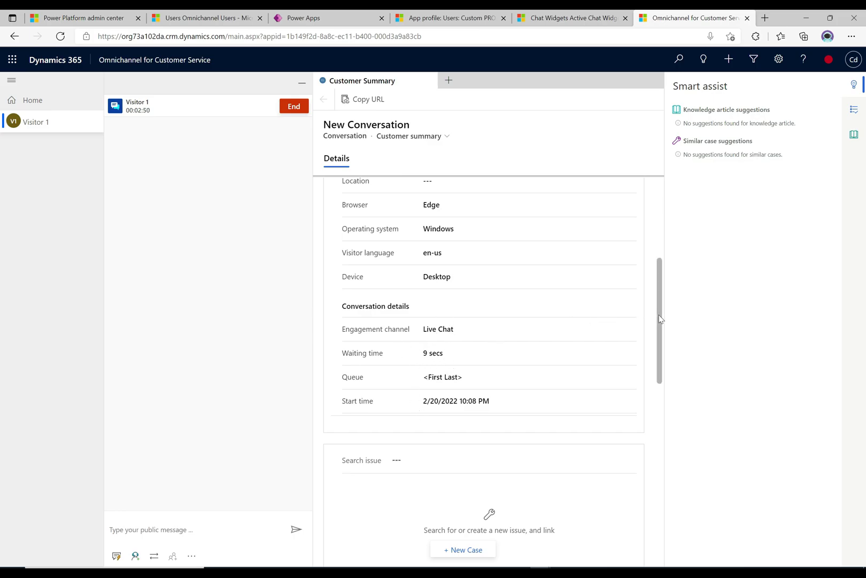
drag(659, 319, 663, 354)
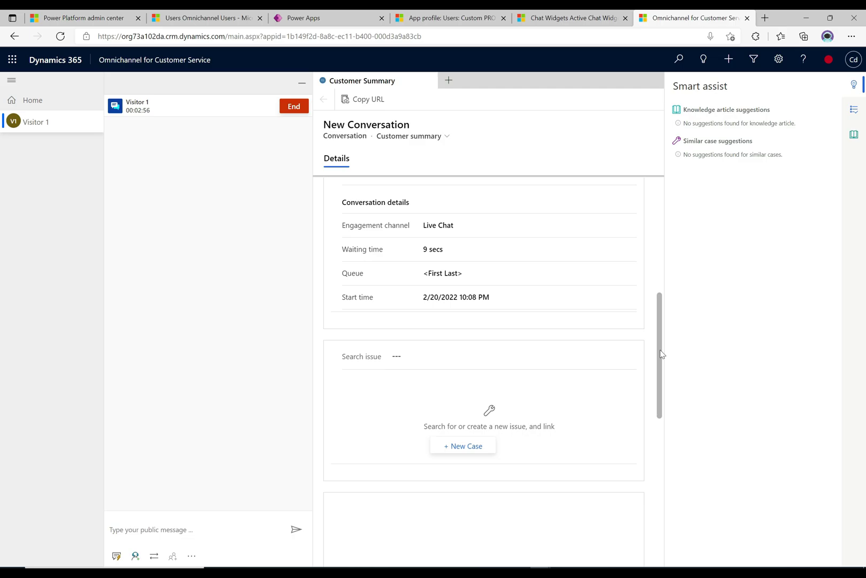
drag(662, 354, 649, 383)
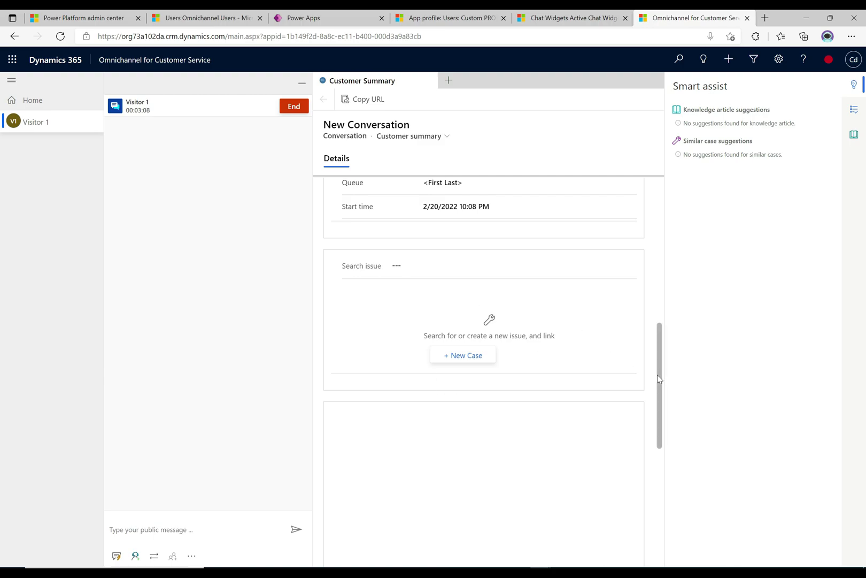
drag(659, 378, 677, 191)
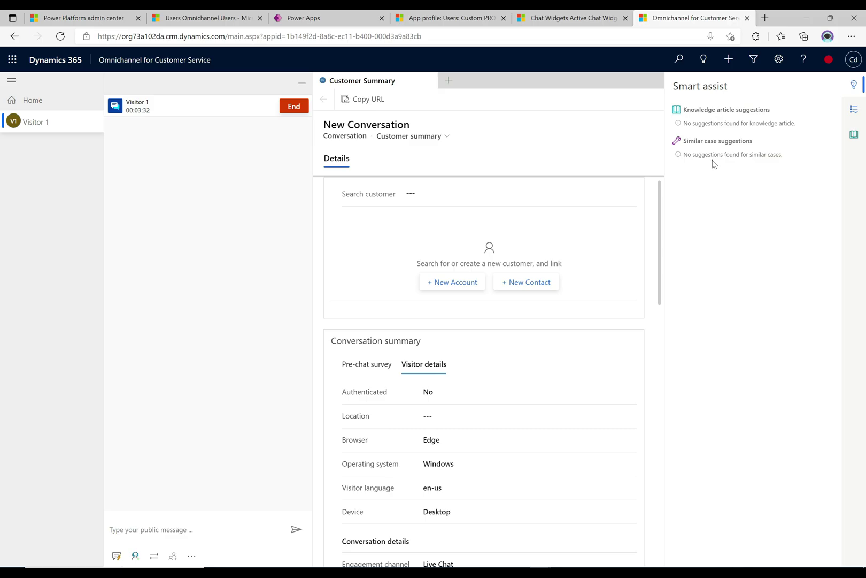
click(853, 110)
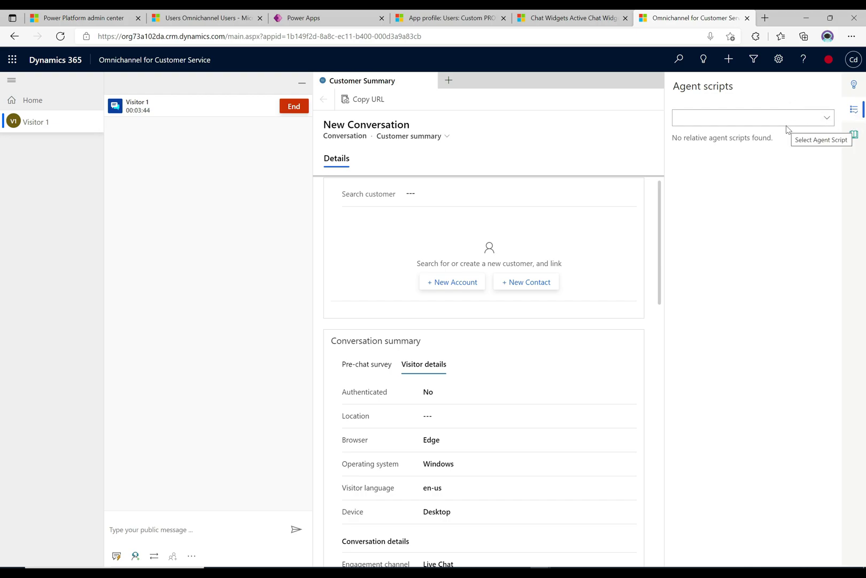
click(854, 135)
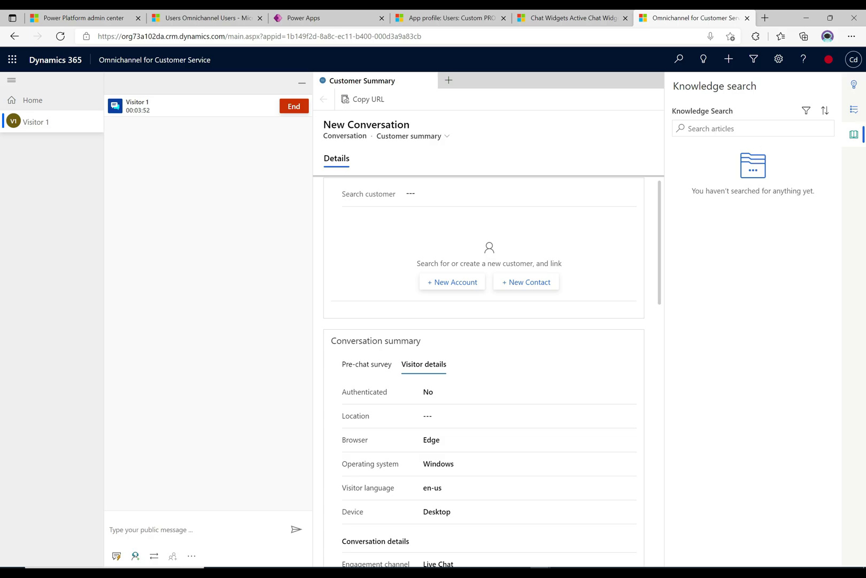
click(854, 84)
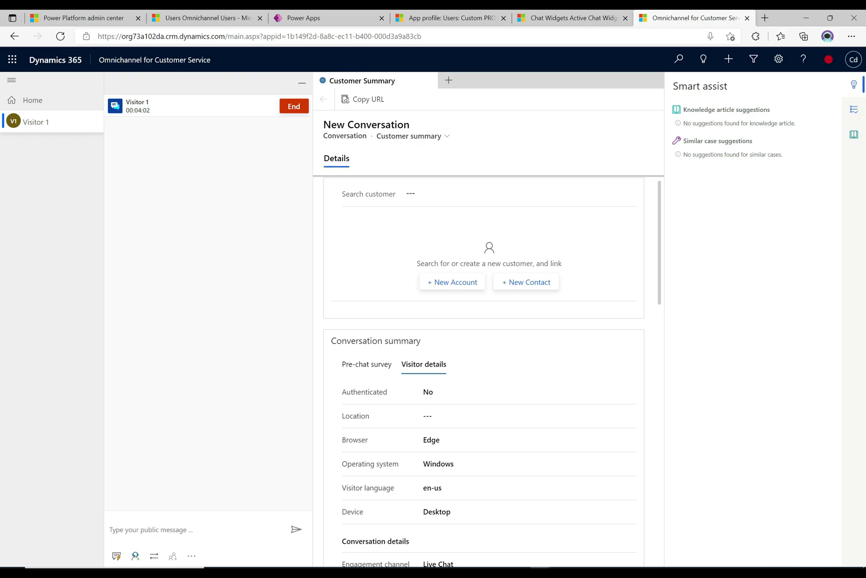
Send 'Hi' from the agent workspace and reply 'Hello' from the WebsiteChat widget.
text(Hi)
key(Return)
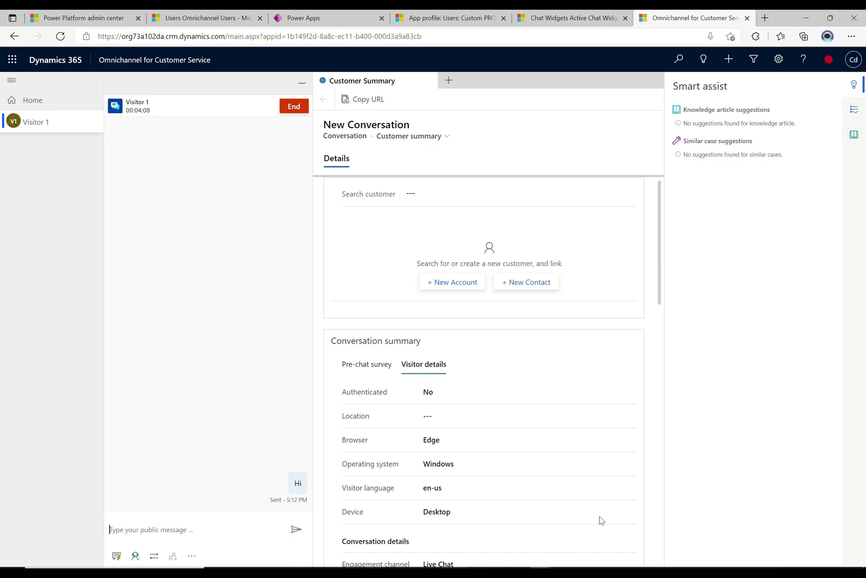
key(alt+Tab)
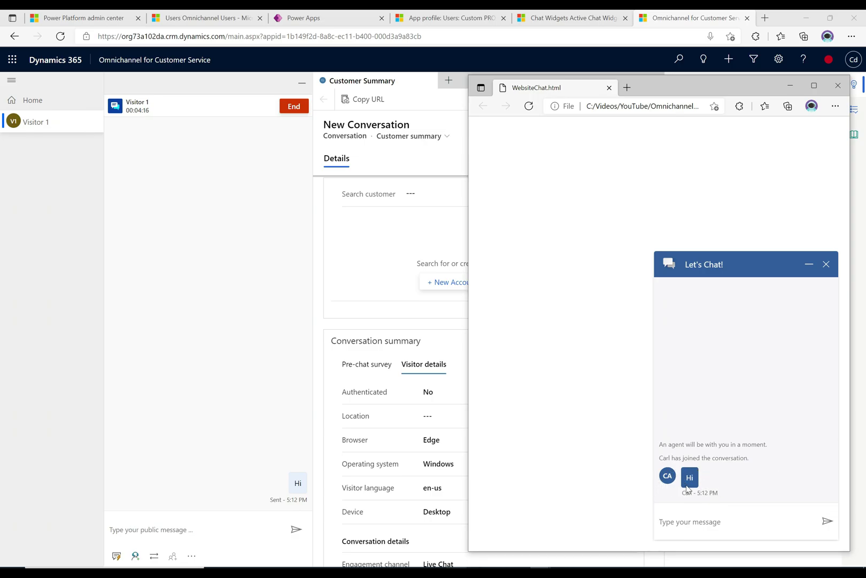
text(Hello)
key(Return)
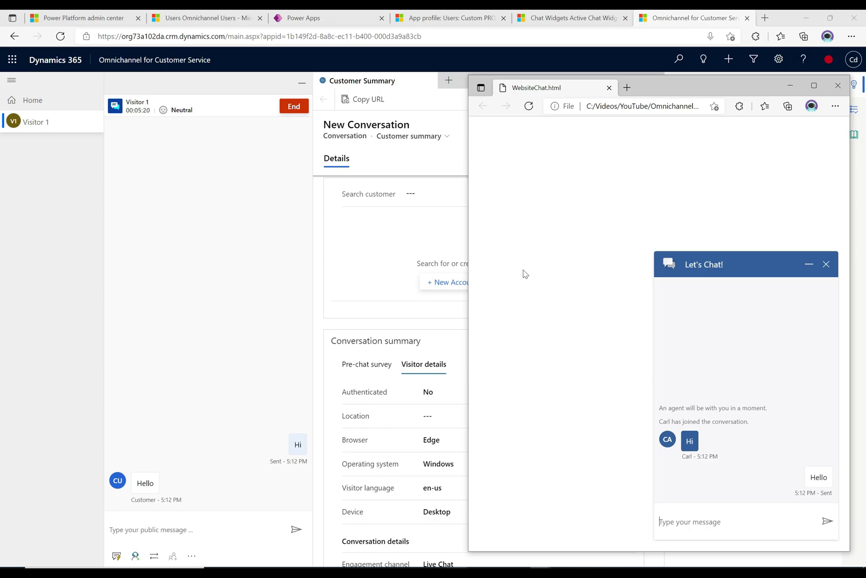
Send 'I am very happy' then 'Actually, I'm very unhappy' from the visitor's chat widget.
text(I am very )
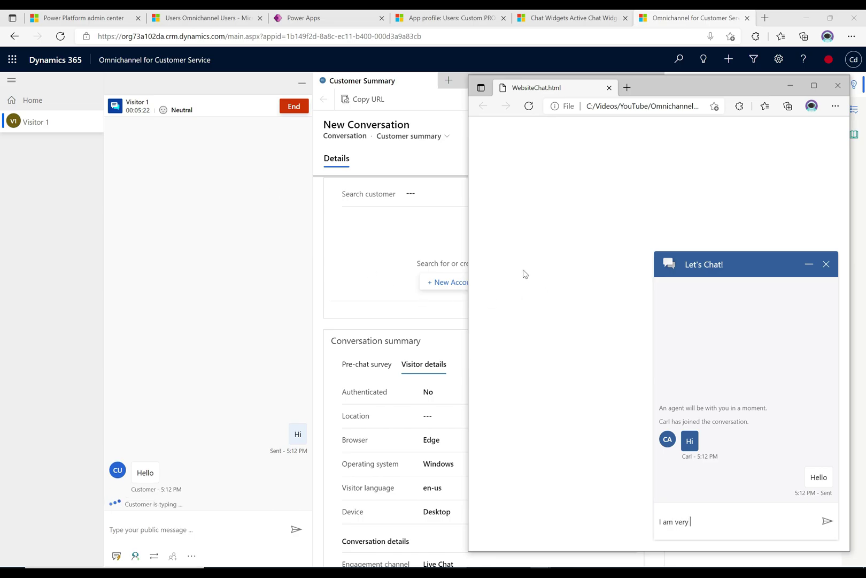
text(happy)
key(Return)
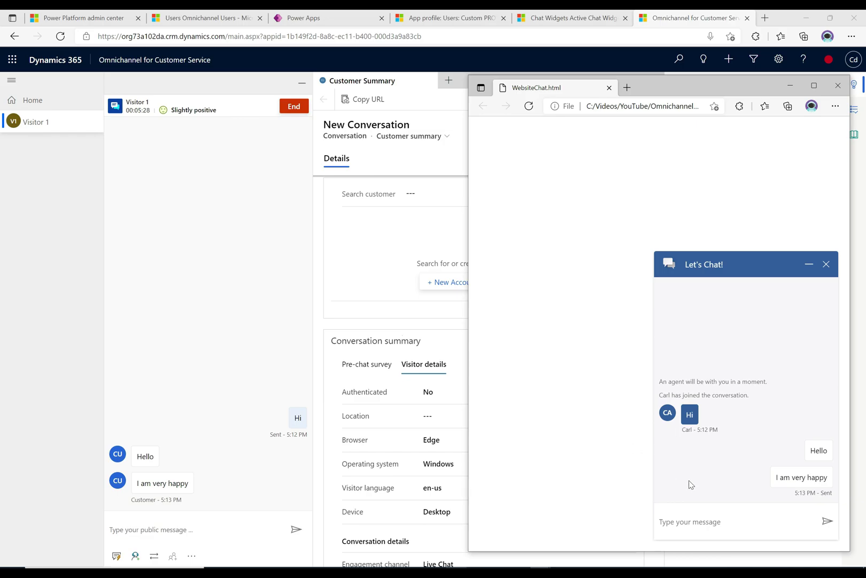
click(673, 520)
text(Actuall)
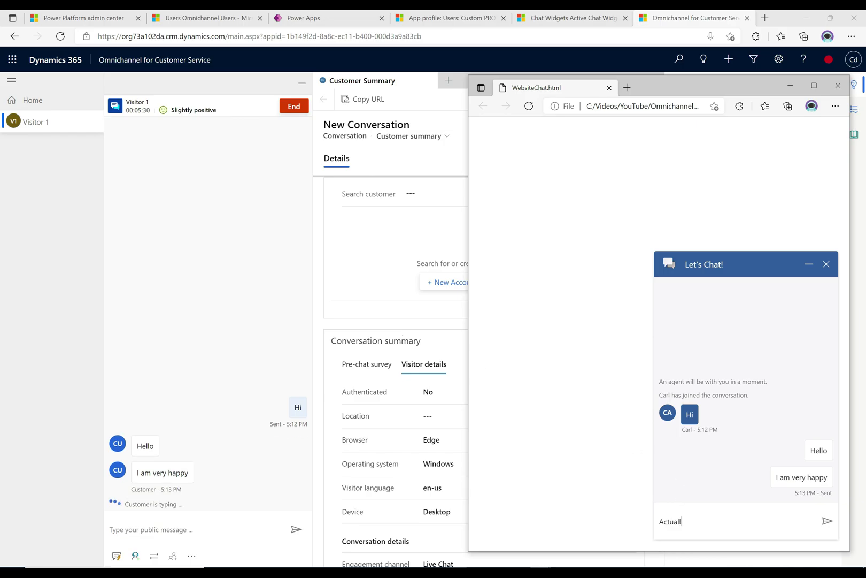
text(y, I'm very sa)
key(BackSpace)
key(BackSpace)
text(unhappy)
key(Return)
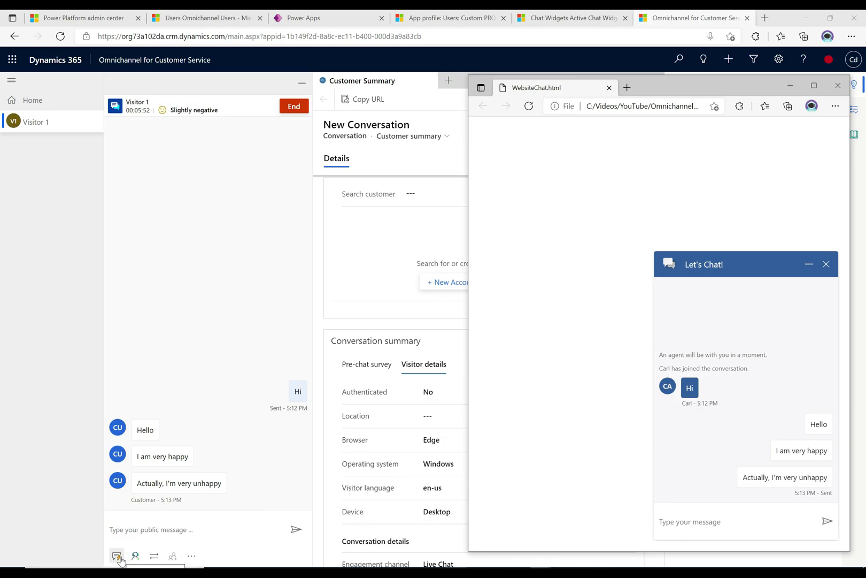
View and close the quick replies, consult, transfer and extra tools panes in turn.
click(118, 556)
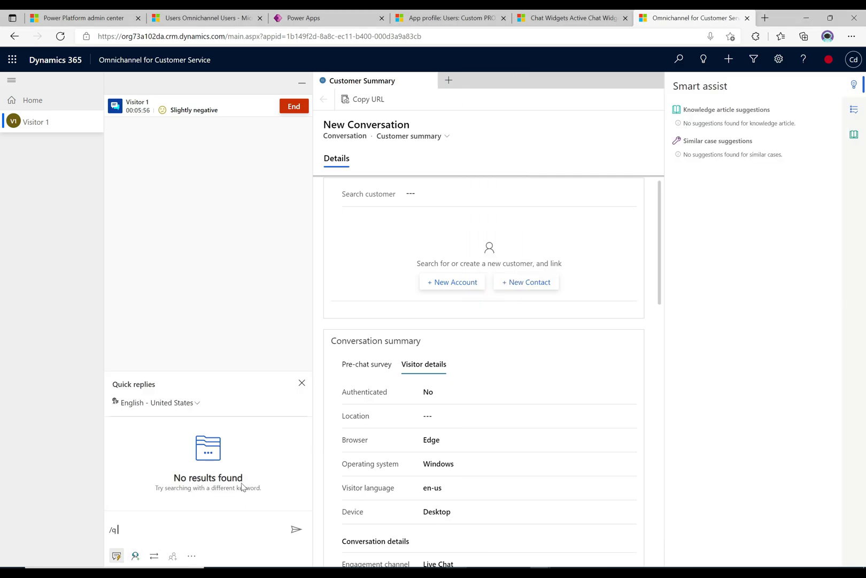
click(118, 556)
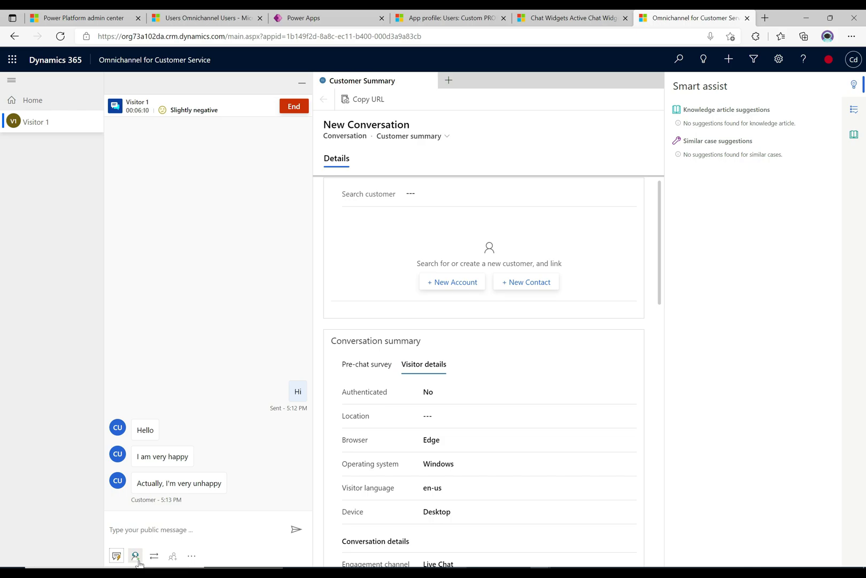
click(136, 556)
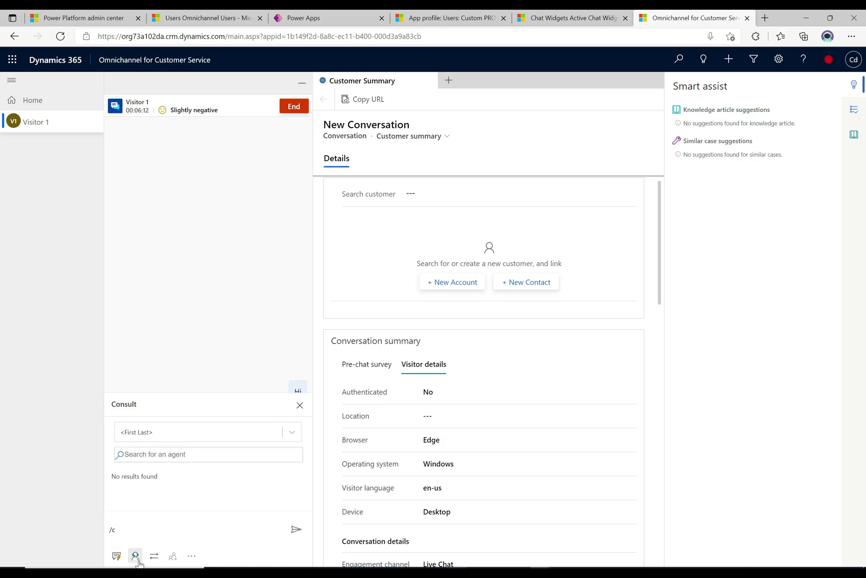
click(136, 556)
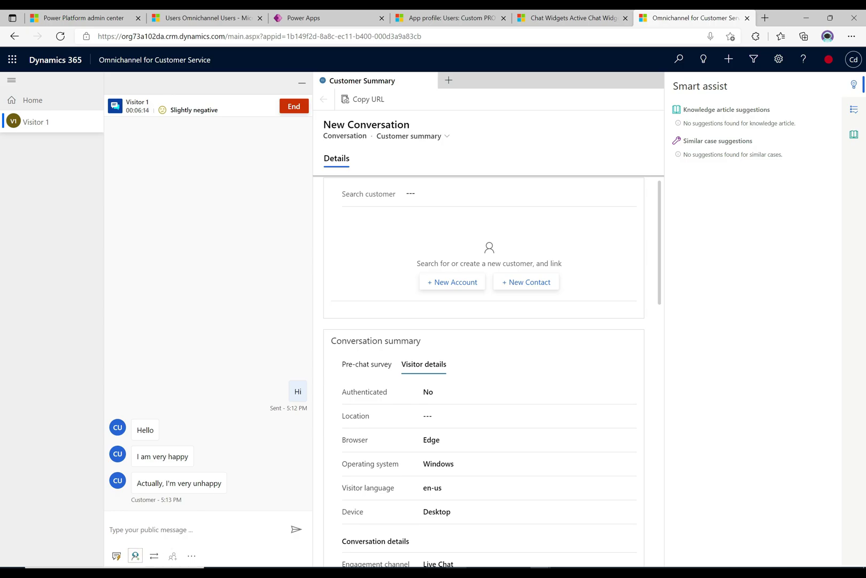
click(155, 556)
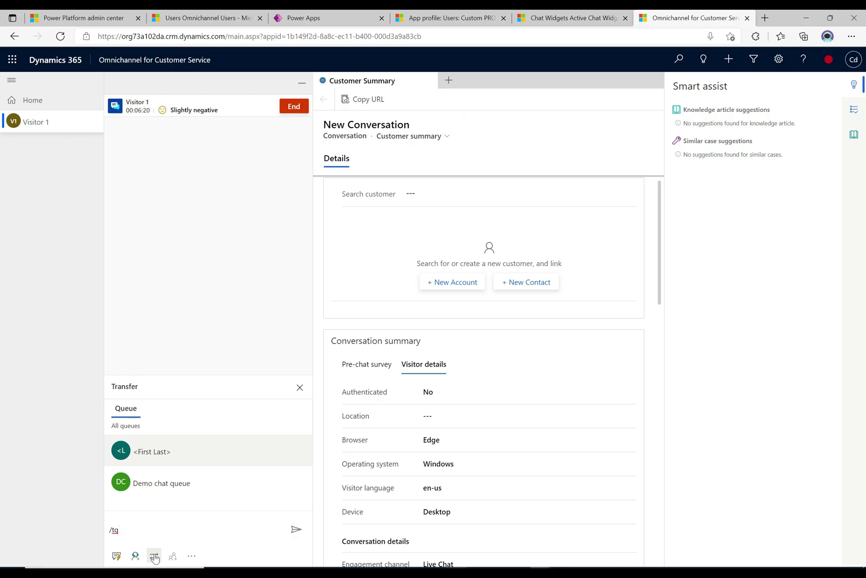
click(155, 556)
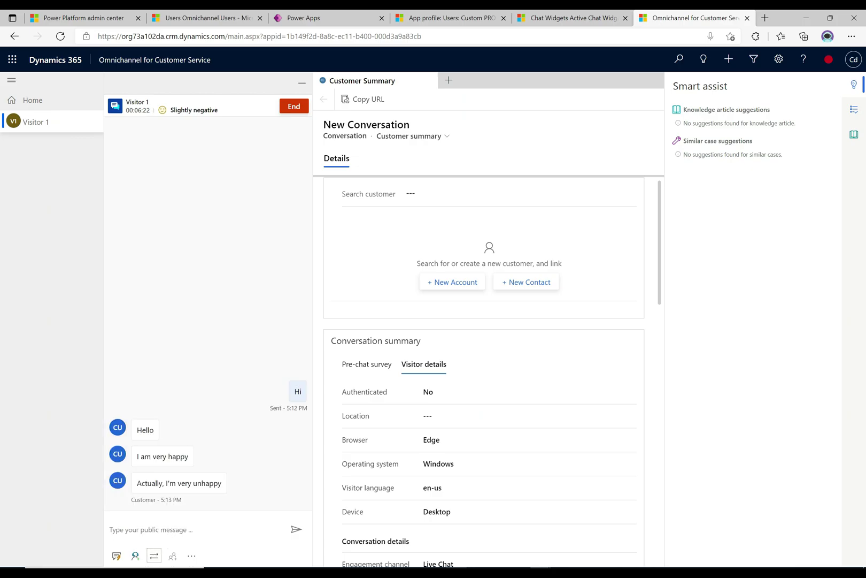
click(192, 557)
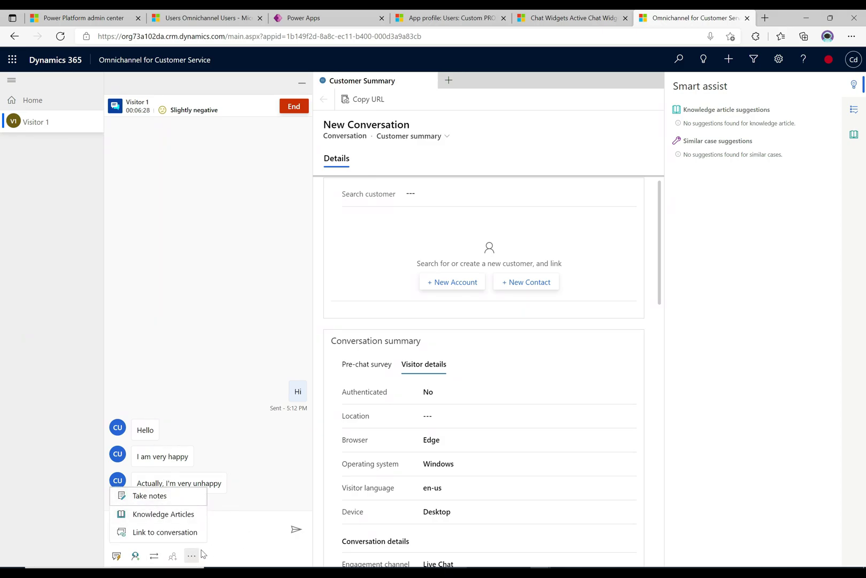
click(192, 556)
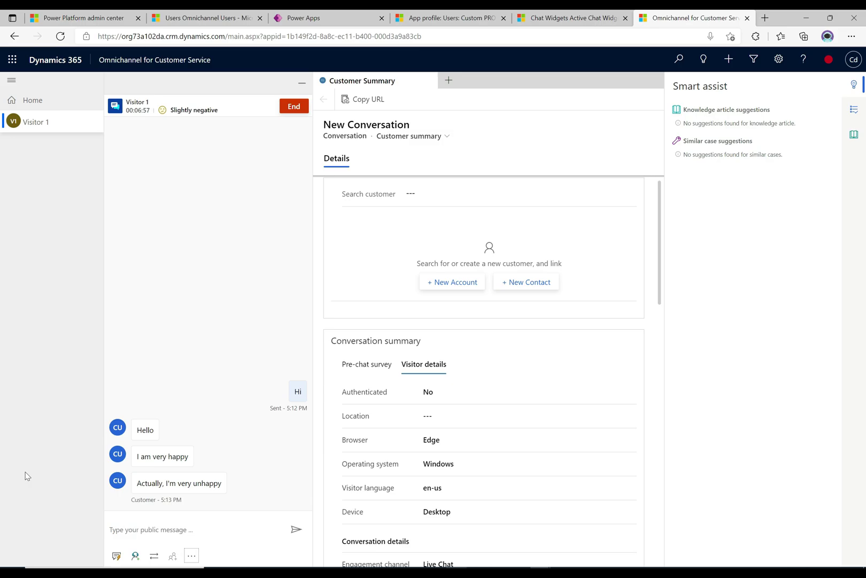
Send 'My issue has been resolved. Thank you' from the visitor's chat window.
key(alt+Tab)
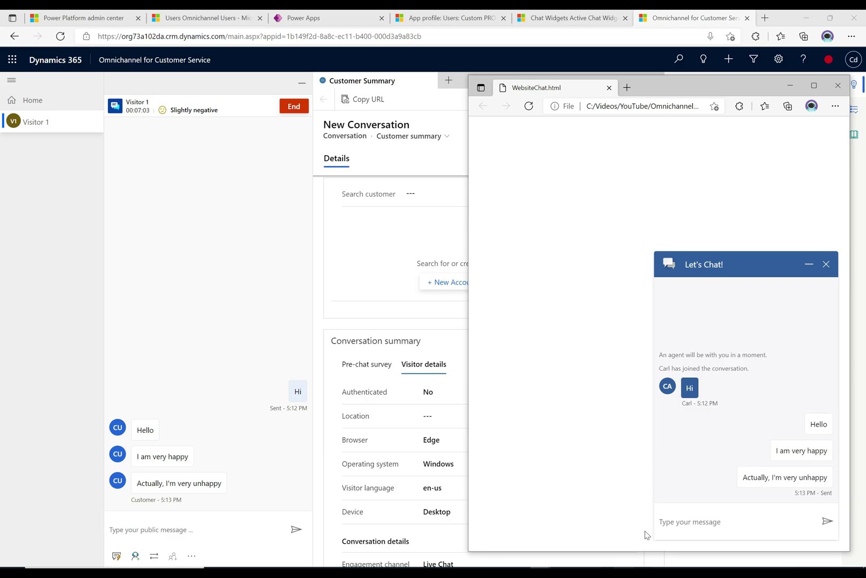
text(My issue)
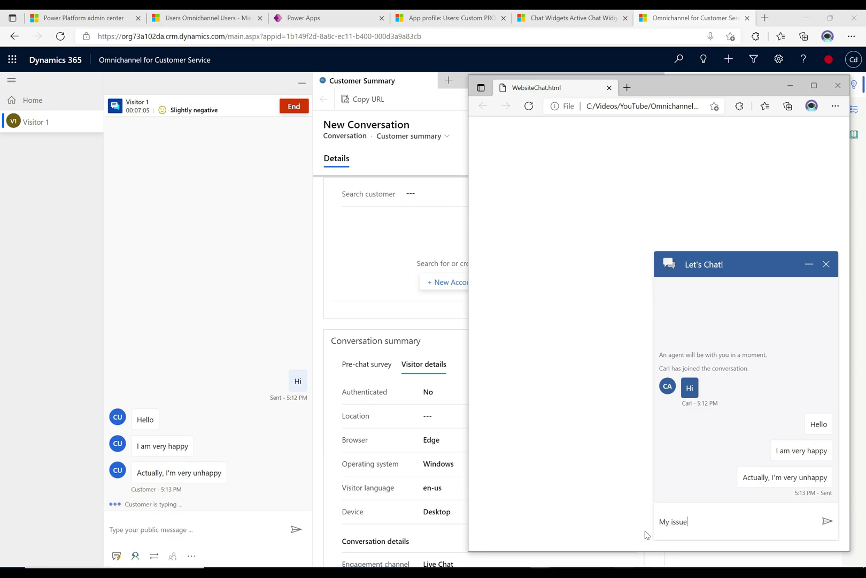
text( has been resolved. Thank you)
key(Return)
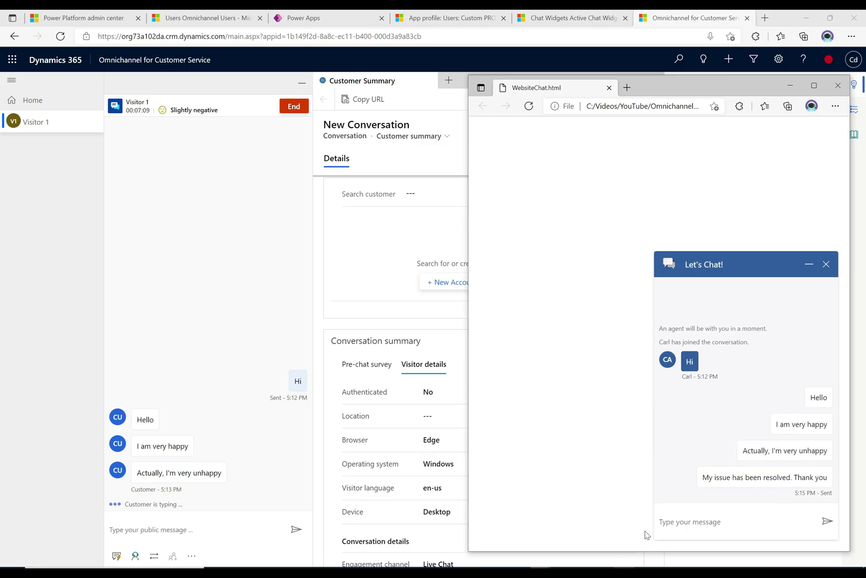
Reply 'Thanks. Have a nice day' as the agent and end the conversation.
click(198, 532)
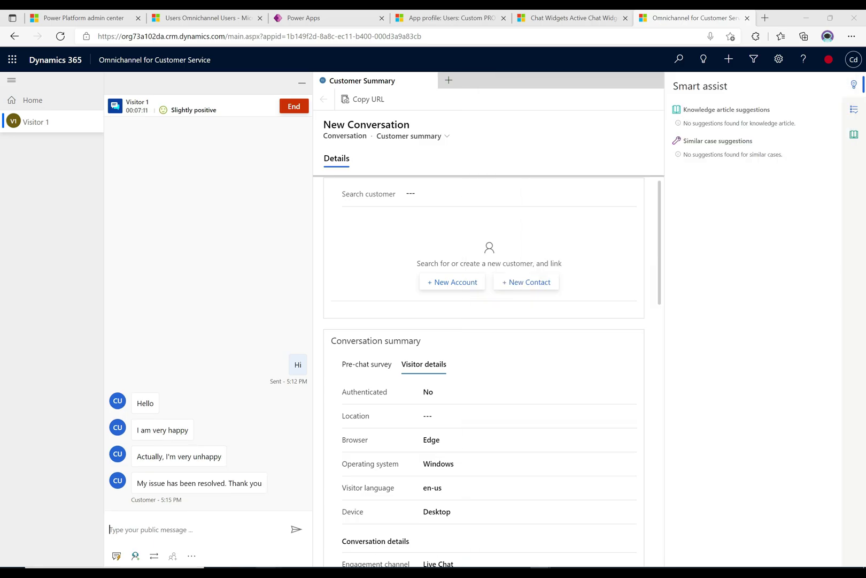
text(Thanks. Ha)
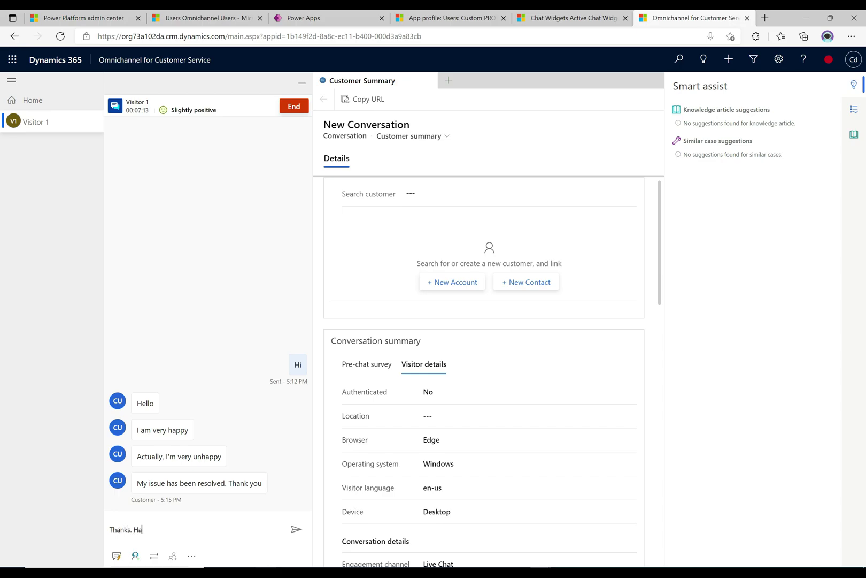
text(ve a nice day)
key(Return)
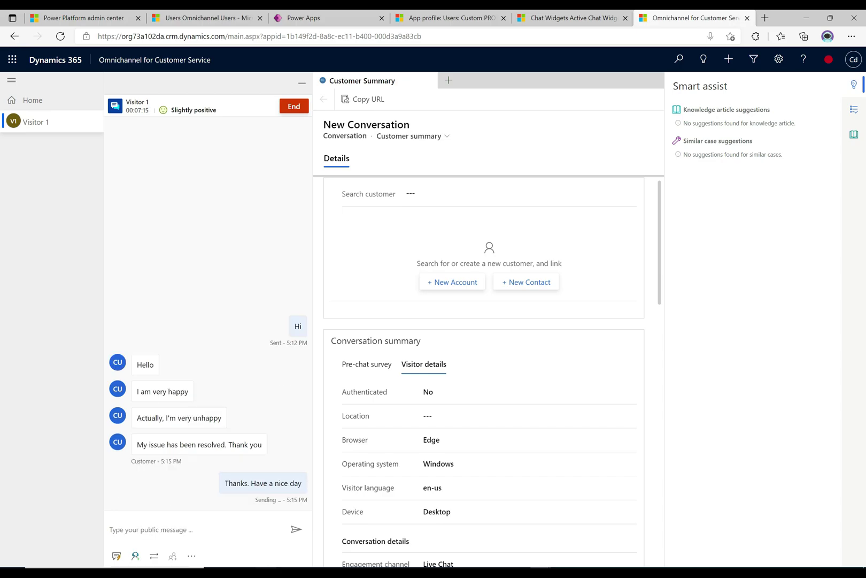
click(295, 109)
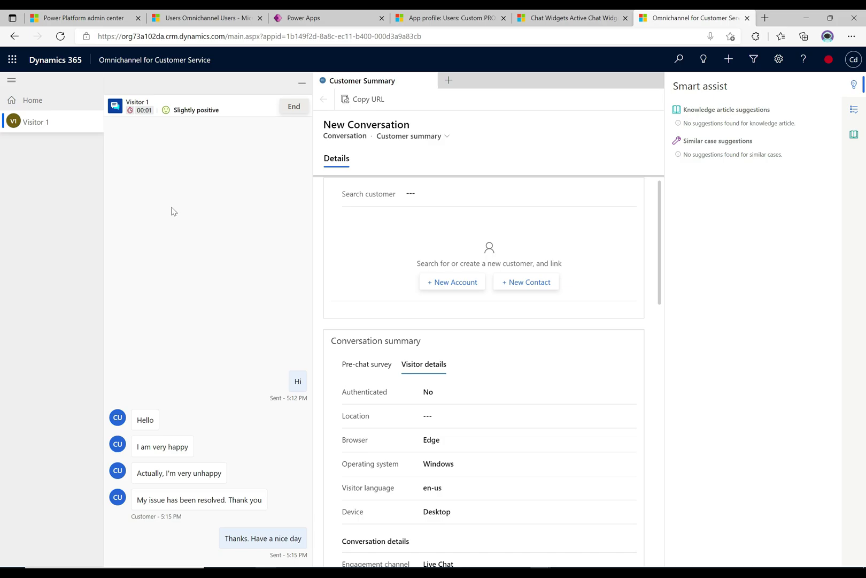
Close the Visitor 1 session and check the visitor's widget shows the conversation ended.
click(91, 123)
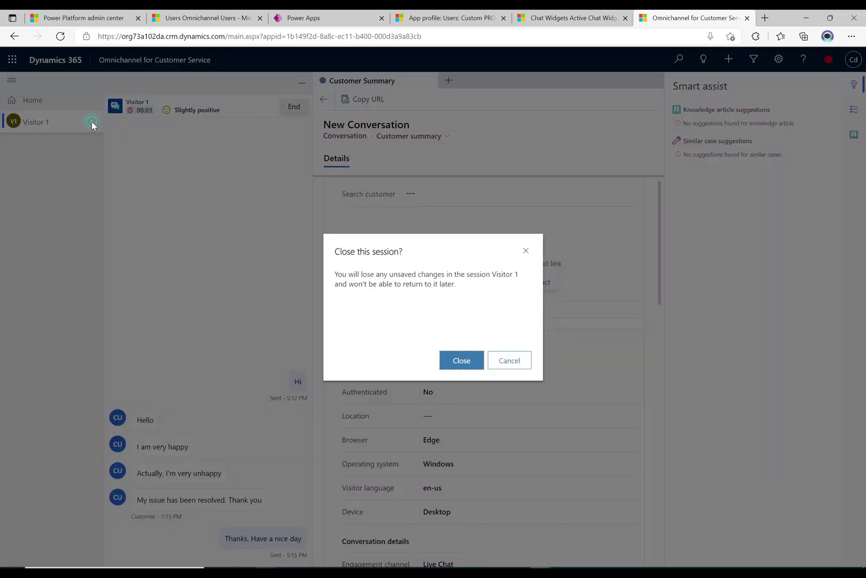
click(455, 360)
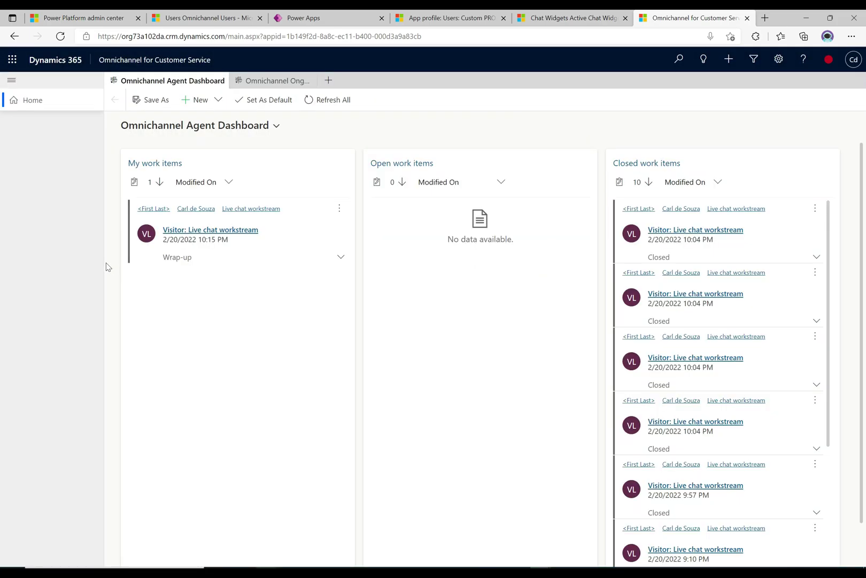
key(alt+Tab)
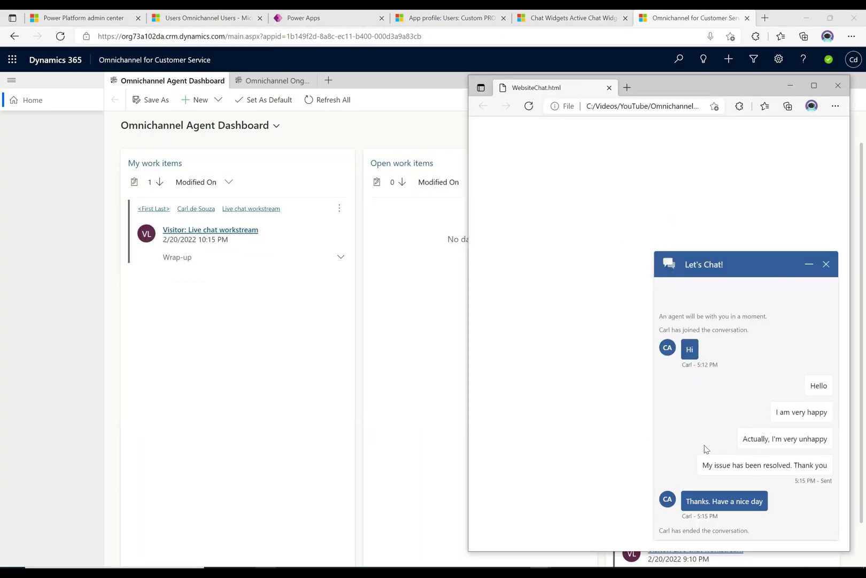